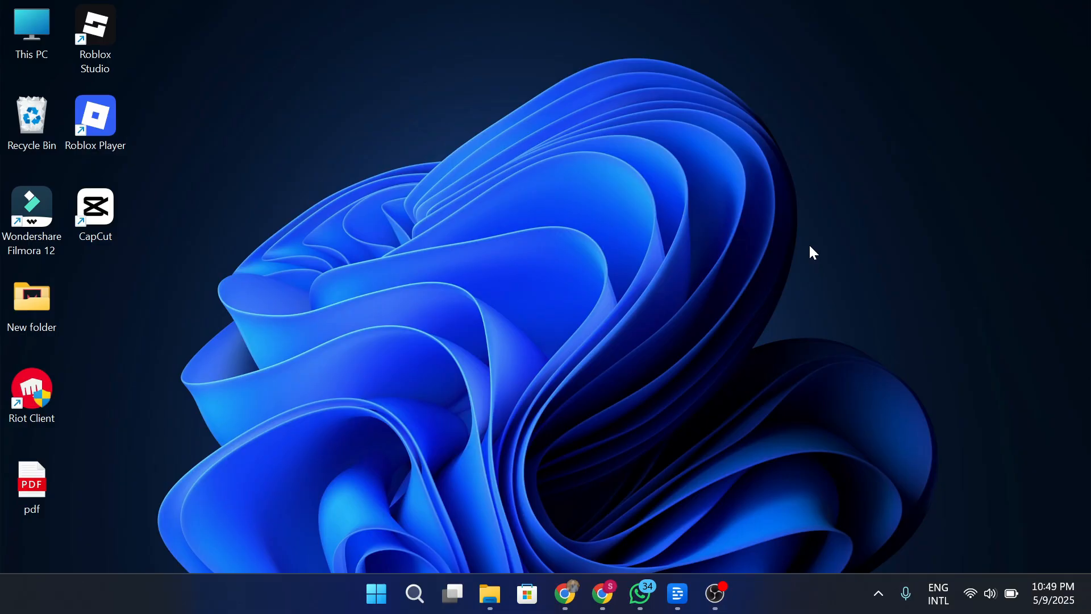
- Switch to Canva in Chrome and upload the squirrel photo pexels-pixabay-47547 from the Downloads folder
click(602, 594)
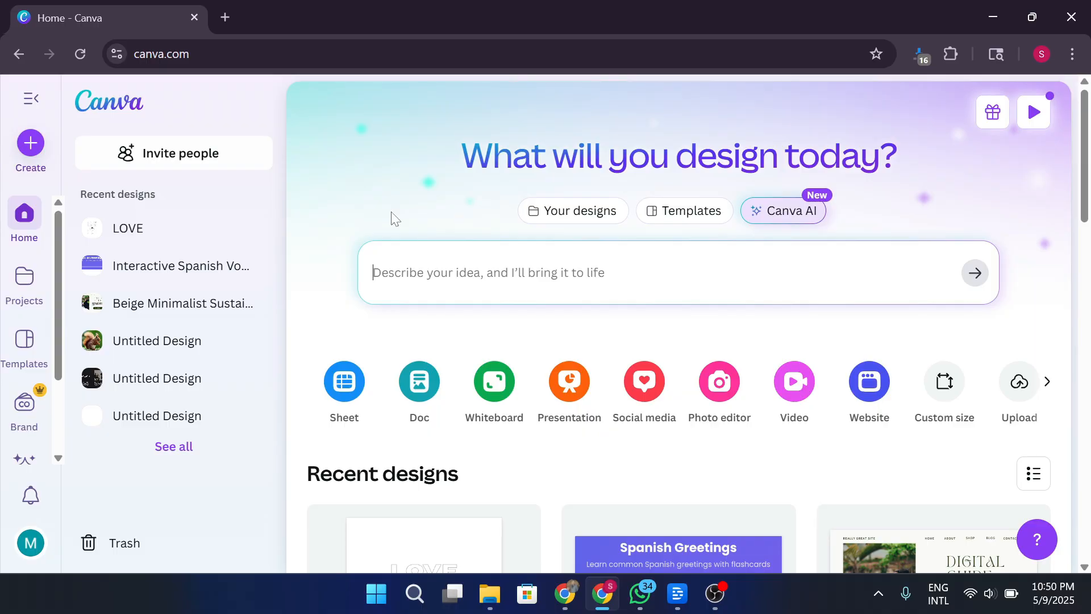
click(940, 408)
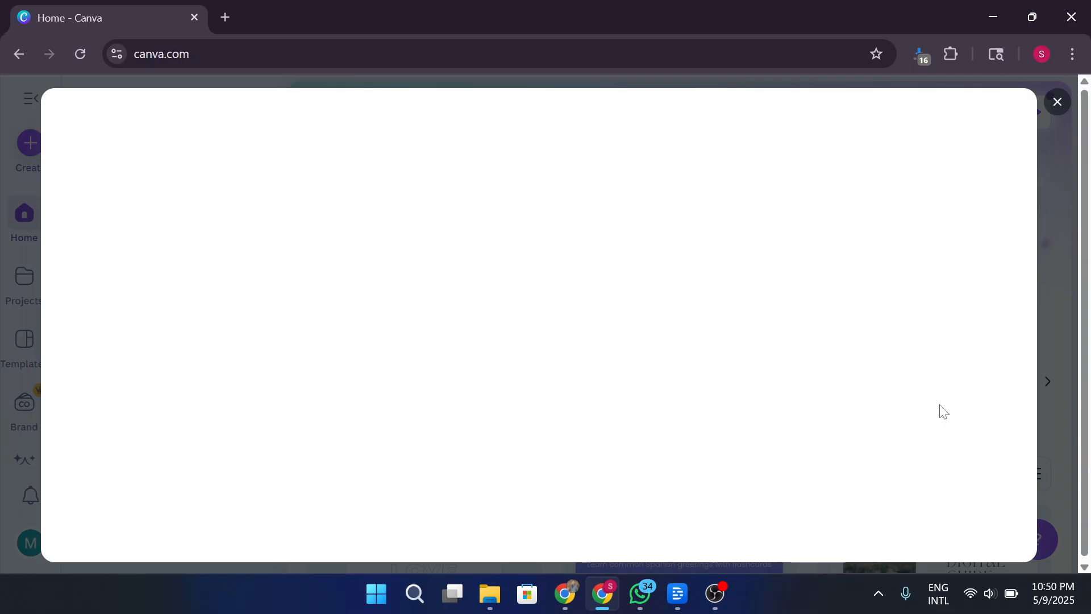
click(1058, 102)
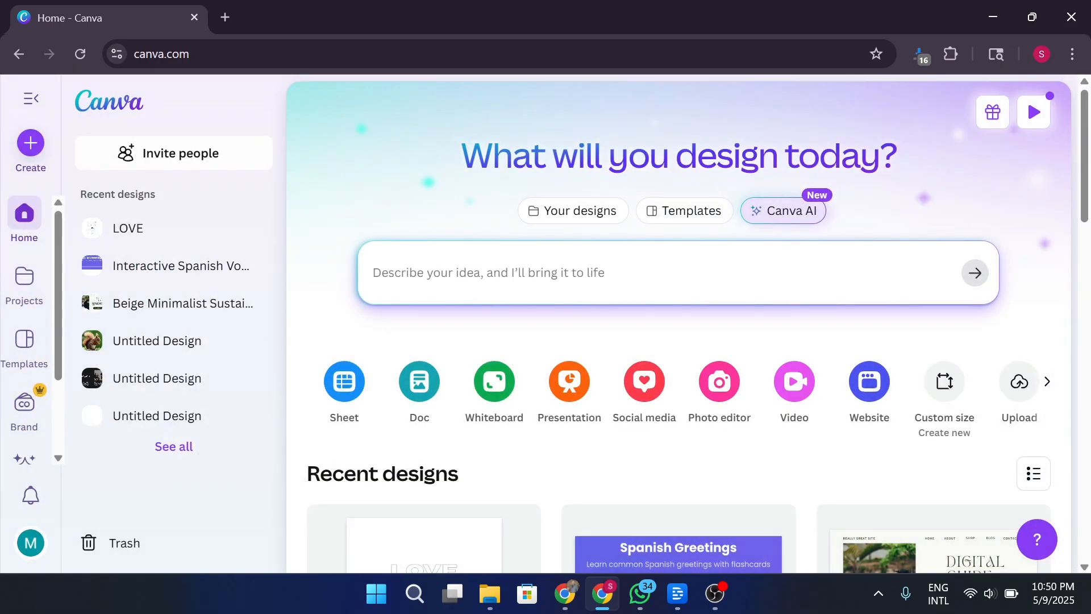
click(1021, 383)
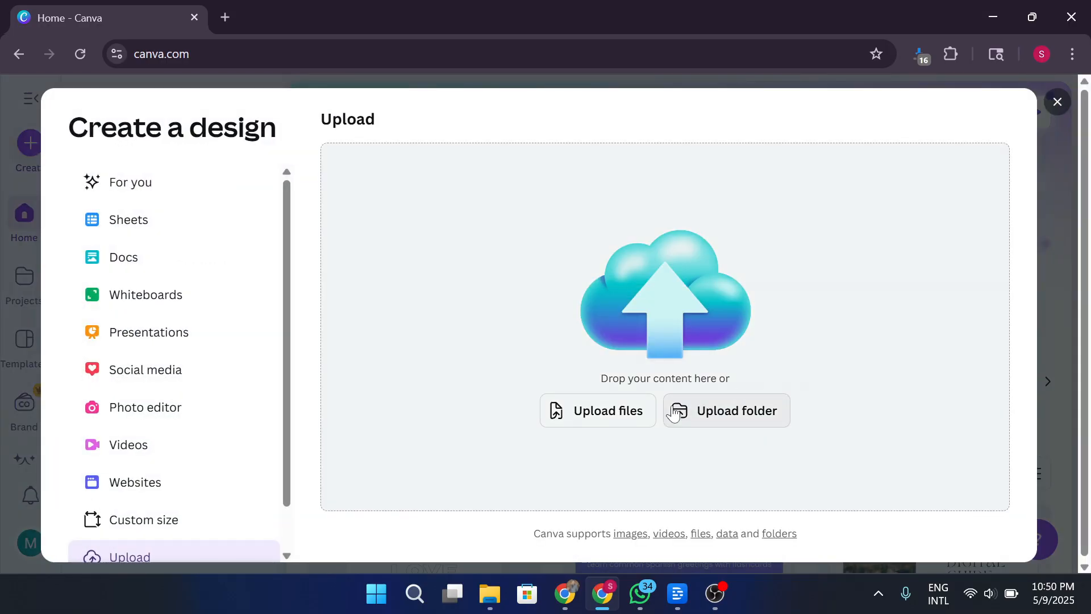
click(600, 417)
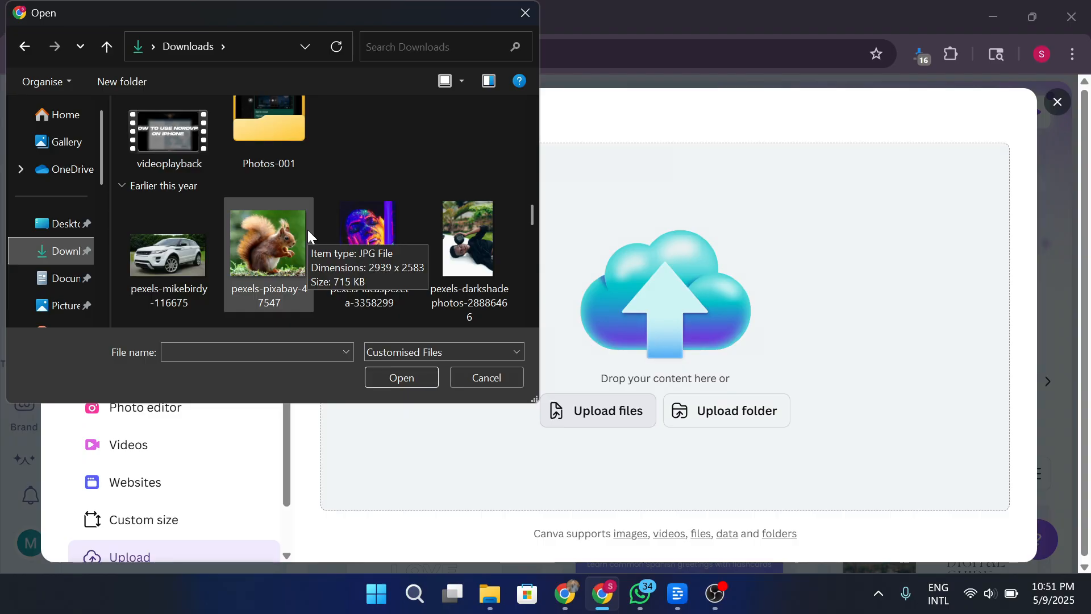
click(308, 229)
click(402, 377)
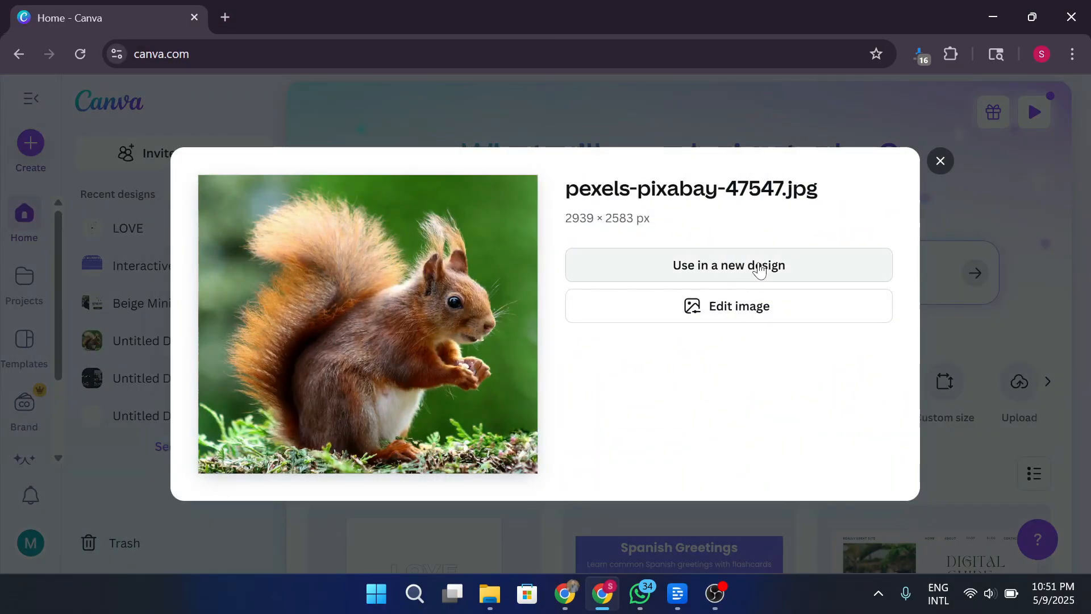
- Use the uploaded squirrel photo in a new design sized 2939 × 2583 px
click(733, 266)
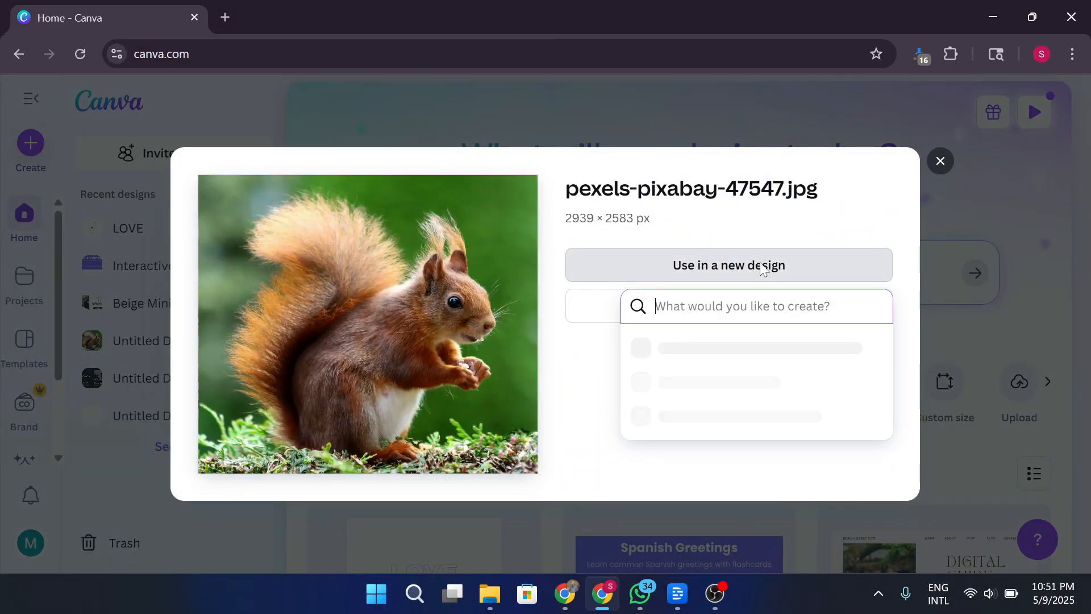
scroll(789, 430, up, 5)
click(725, 335)
click(786, 425)
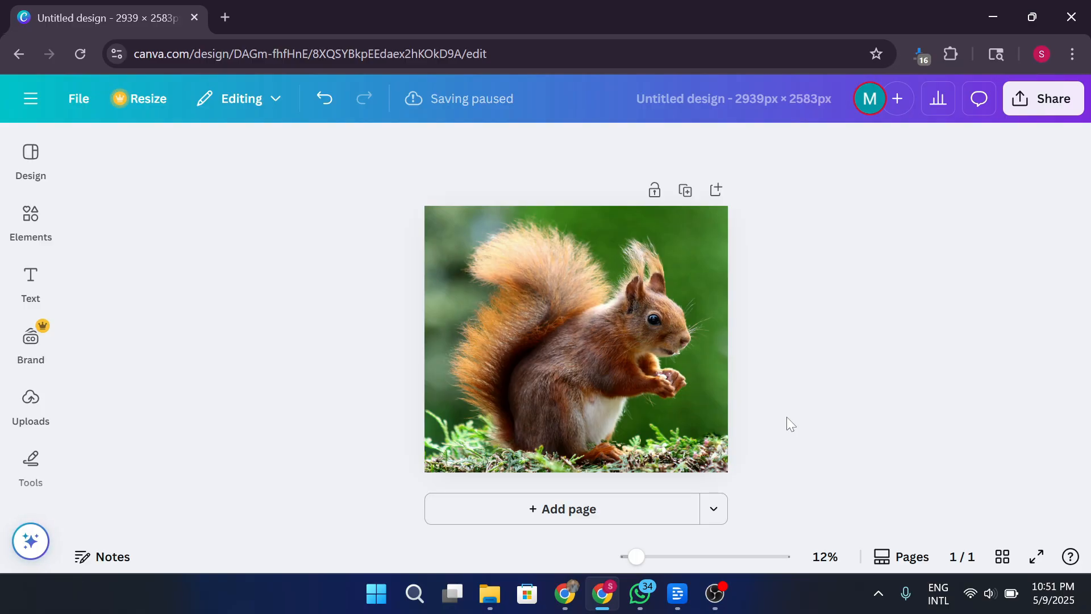
click(254, 100)
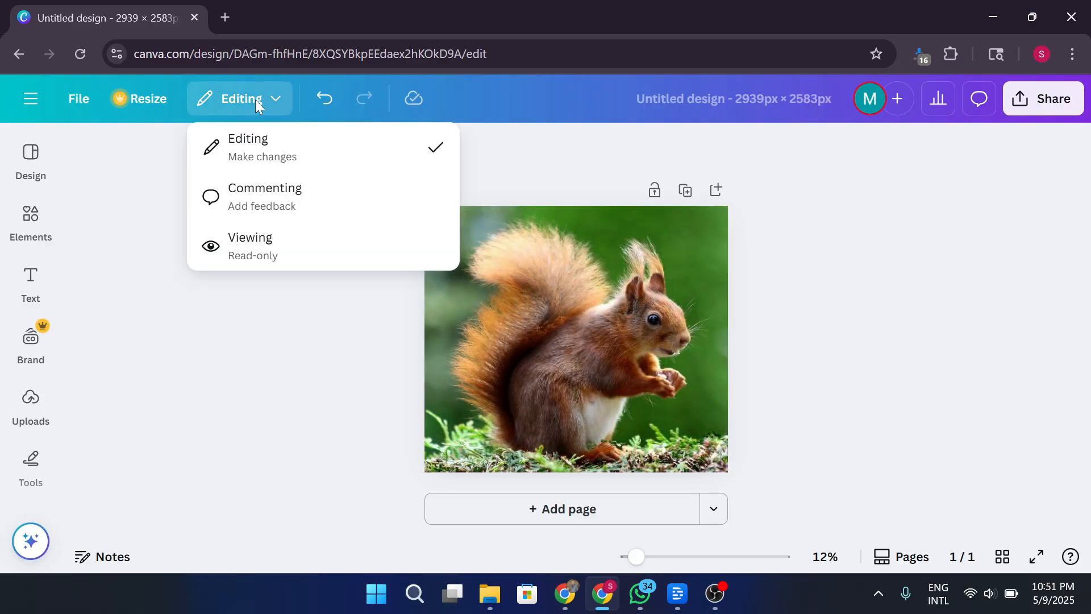
click(254, 100)
click(31, 218)
click(32, 476)
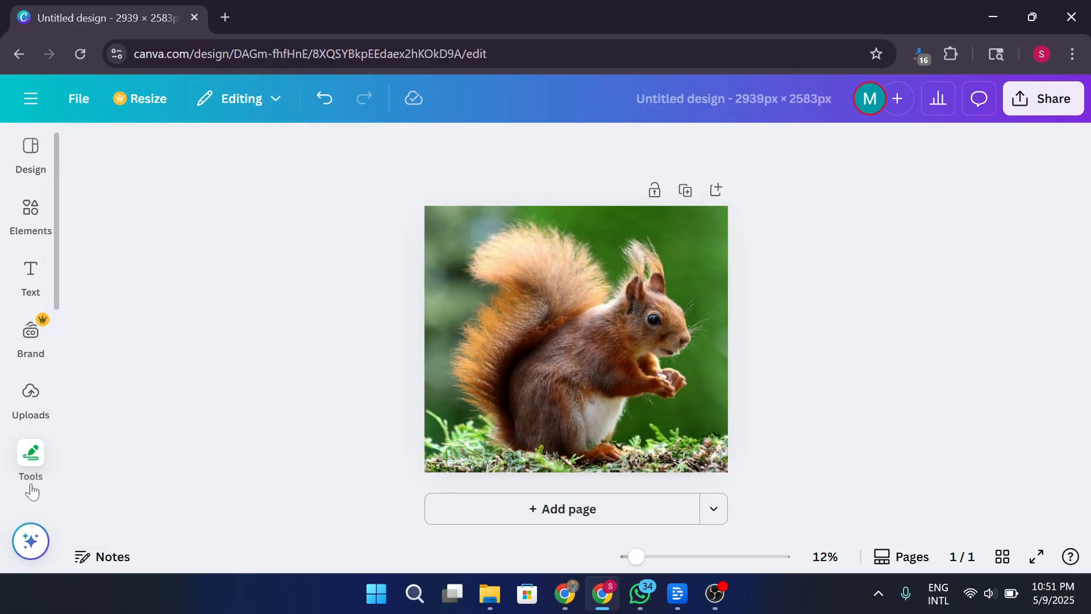
- Open the squirrel image's editing options and examine the Magic Studio tools, filters, effects and apps
click(616, 379)
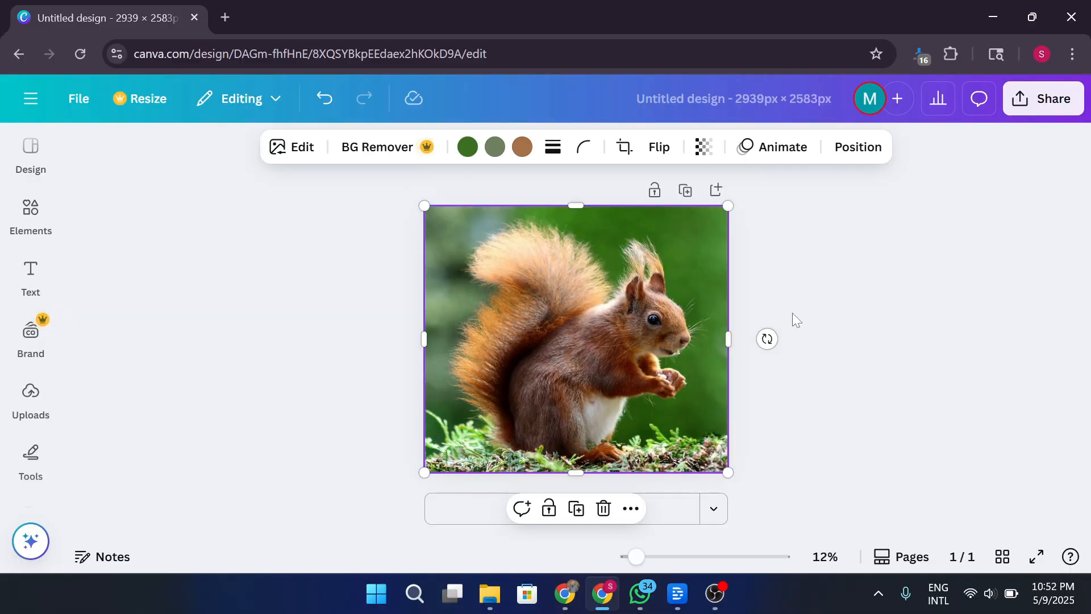
click(14, 222)
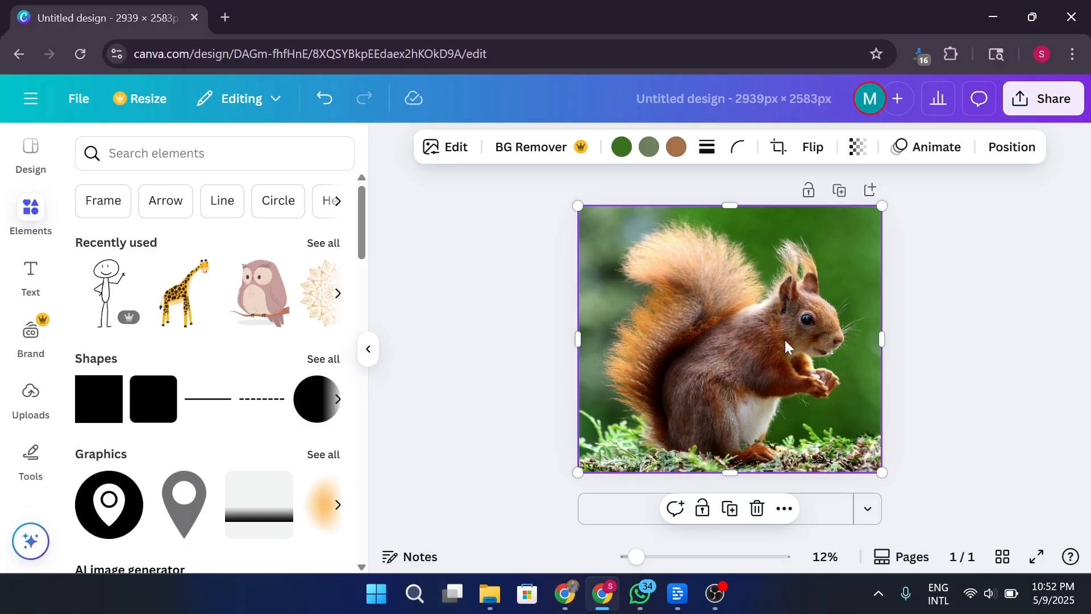
click(446, 149)
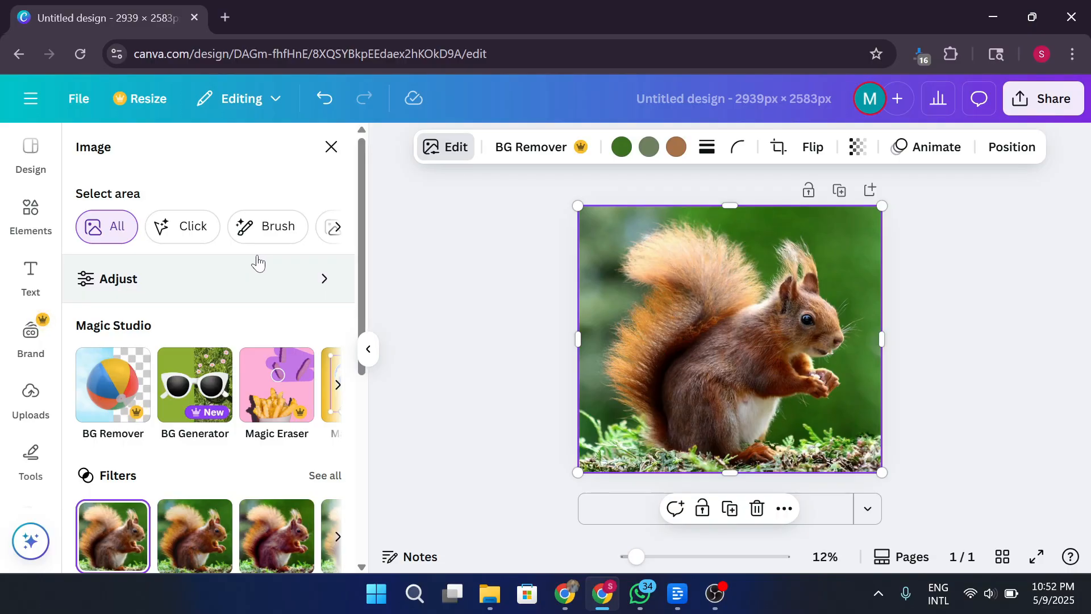
scroll(258, 262, down, 5)
scroll(258, 262, up, 5)
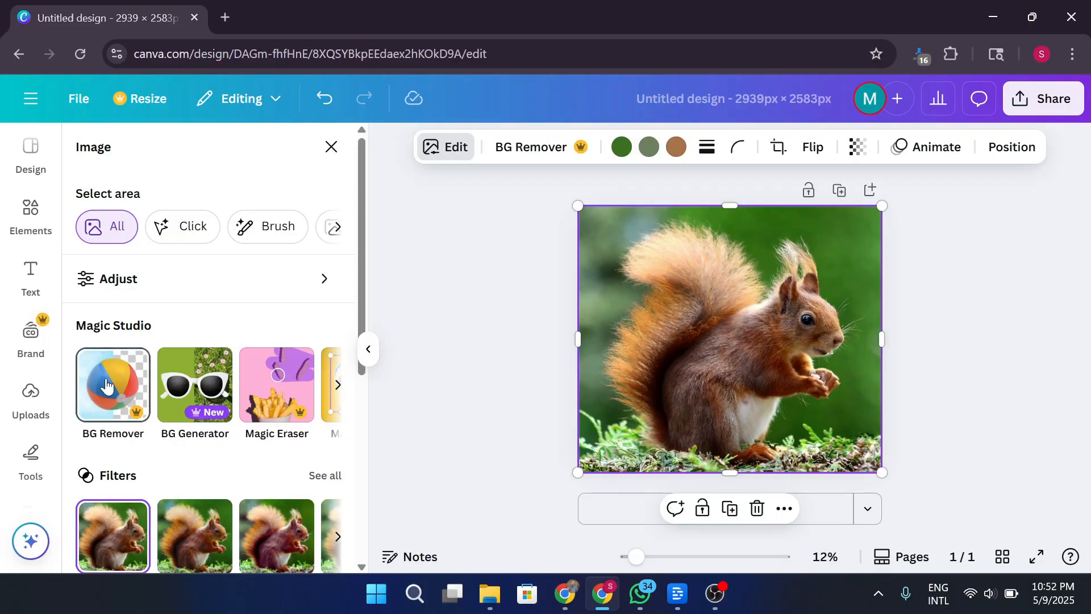
scroll(215, 430, down, 5)
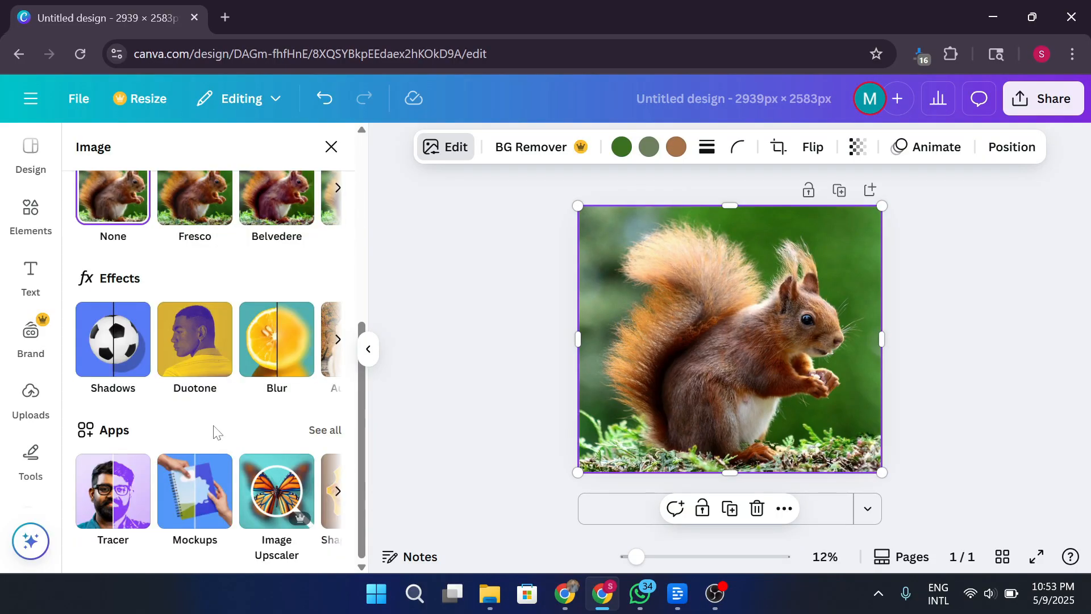
scroll(214, 431, up, 5)
scroll(214, 431, down, 2)
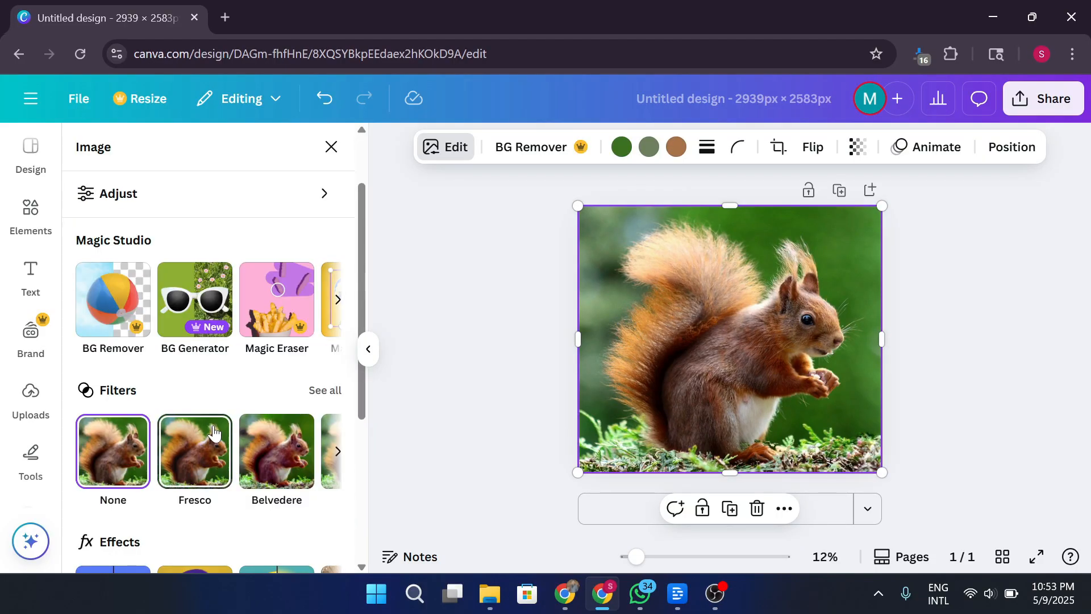
scroll(209, 219, up, 2)
scroll(209, 219, down, 2)
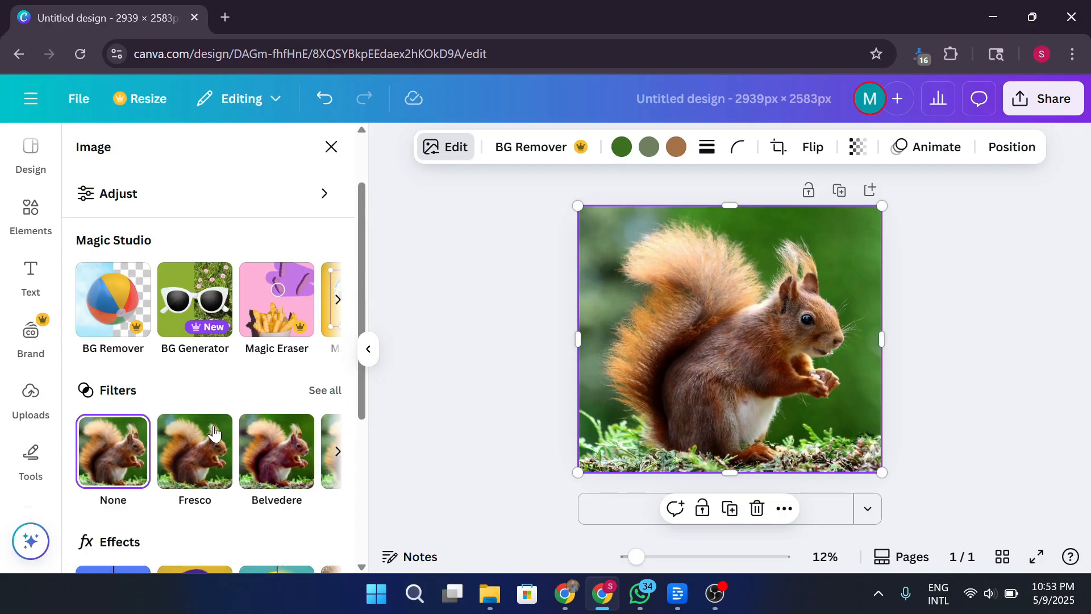
- Examine the image's Adjust settings for white balance, light and color, and return to the image editing options
click(220, 205)
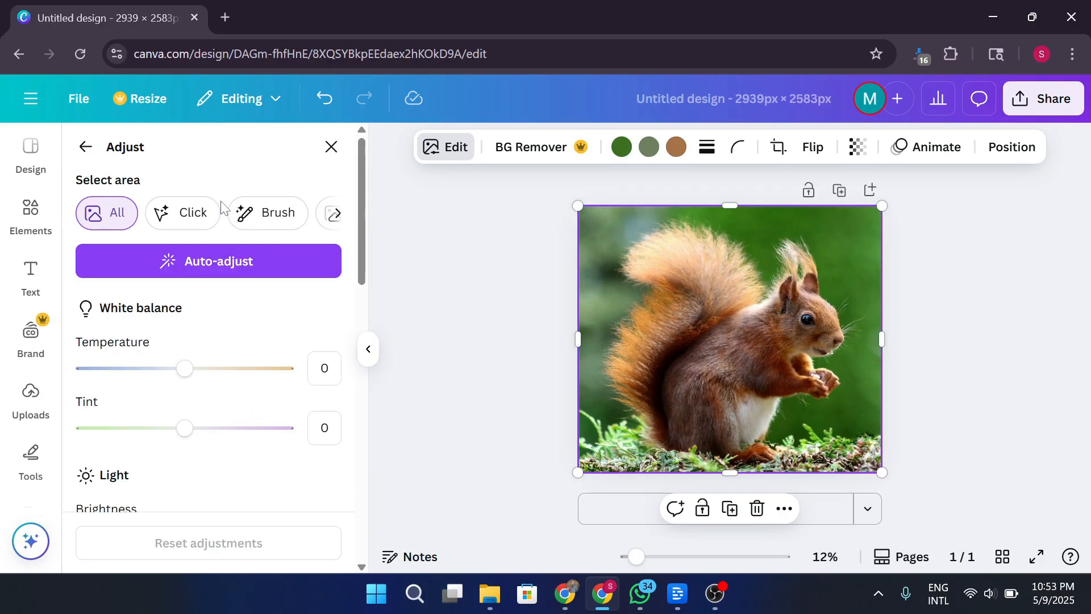
scroll(240, 335, down, 6)
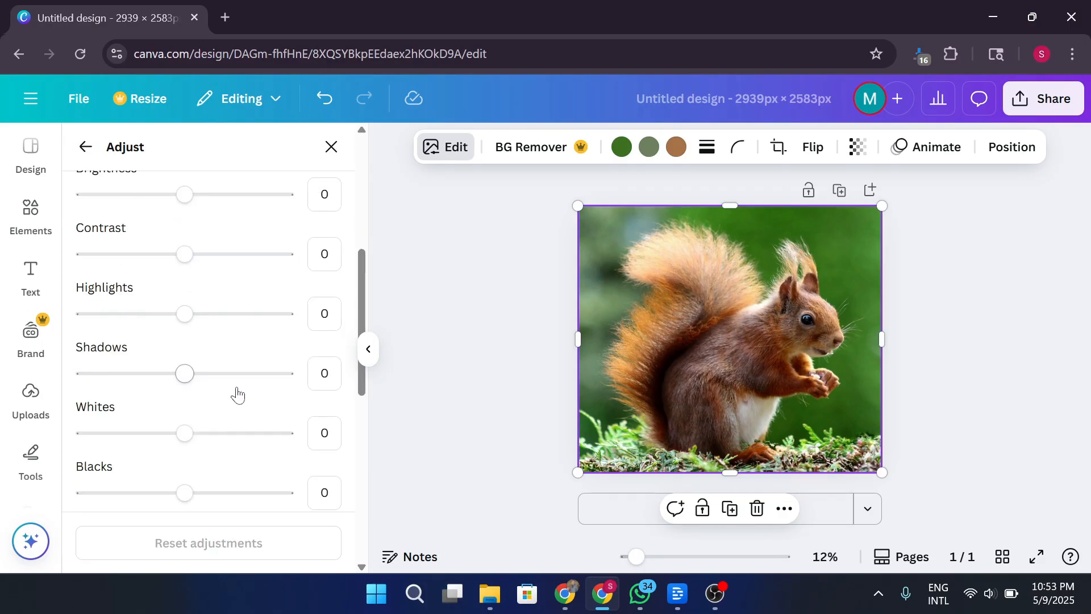
scroll(229, 392, down, 2)
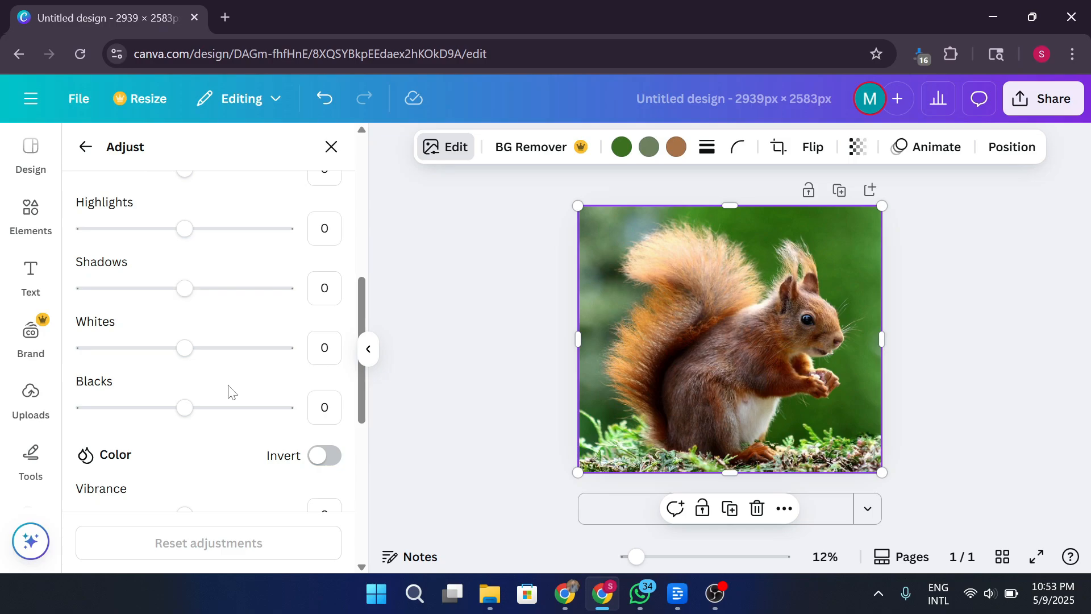
scroll(227, 389, down, 4)
scroll(227, 390, up, 14)
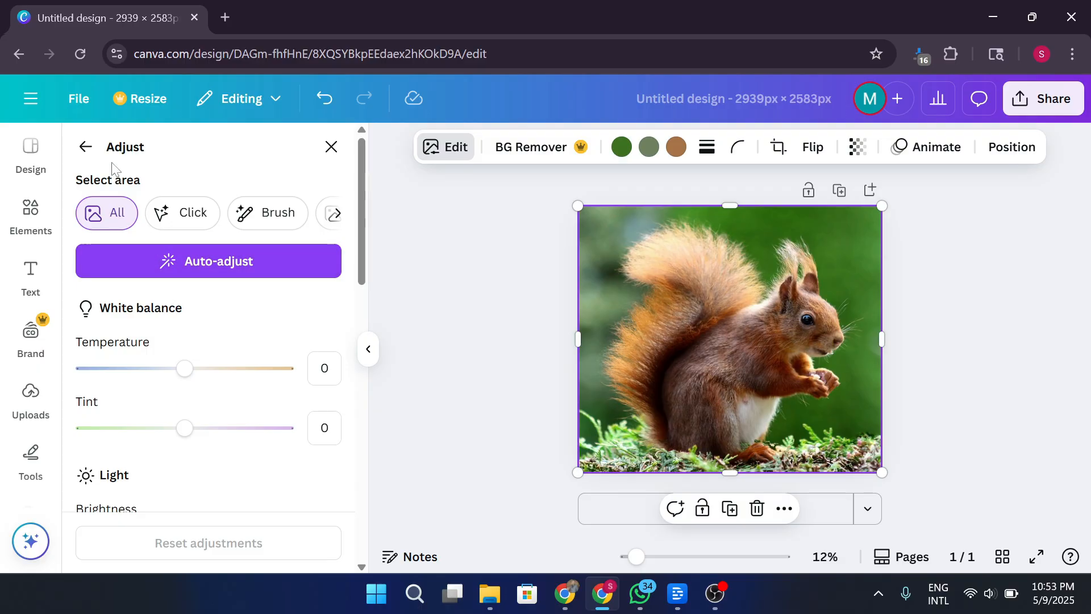
click(86, 149)
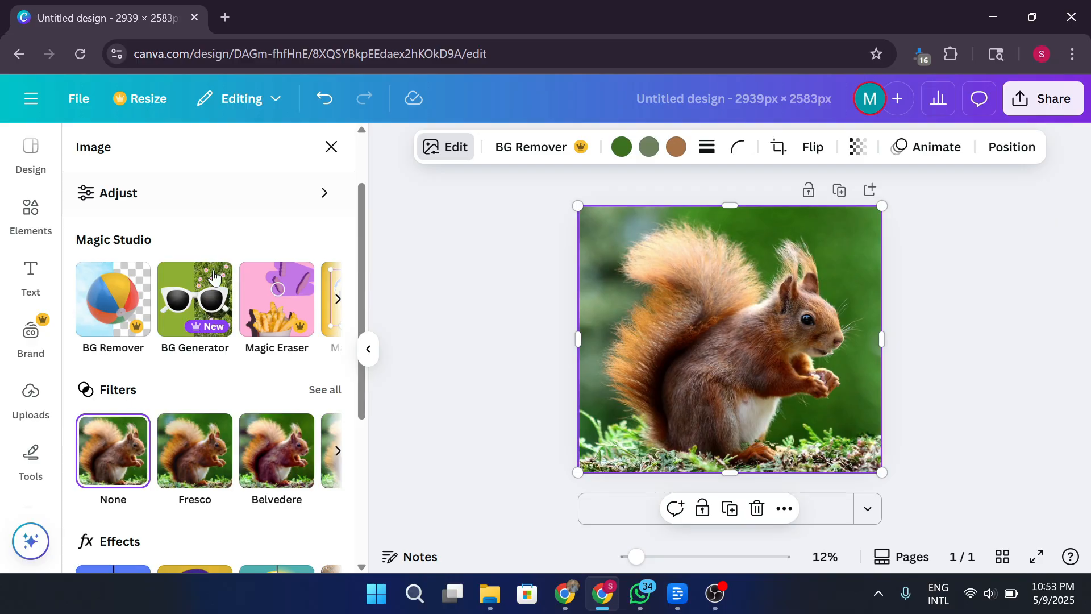
- Examine the image effects, including the Duotone color presets, along with the neighbouring filters and apps
scroll(213, 275, down, 5)
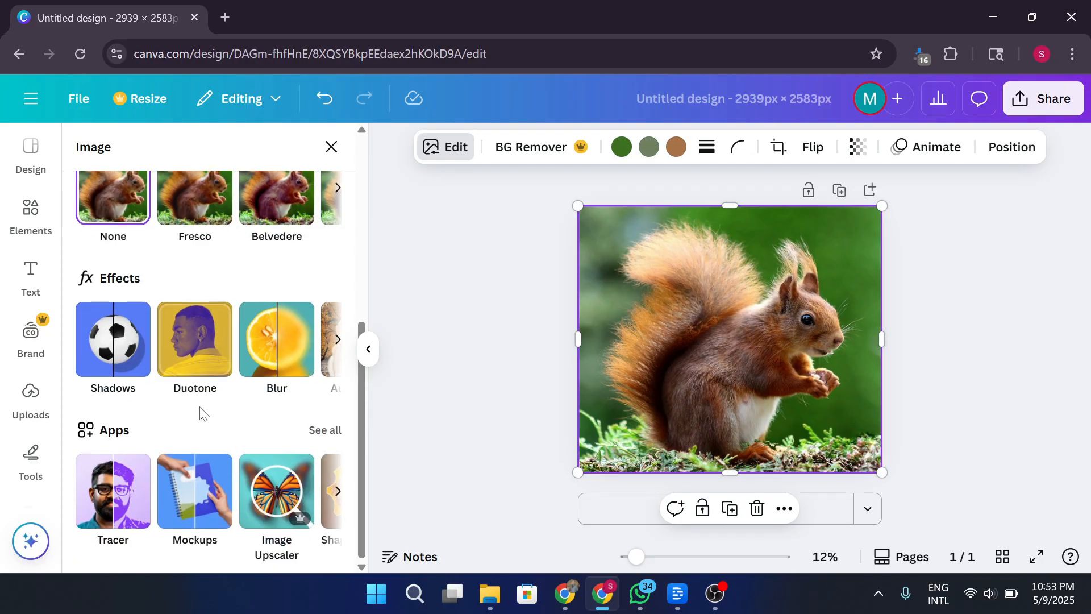
click(338, 340)
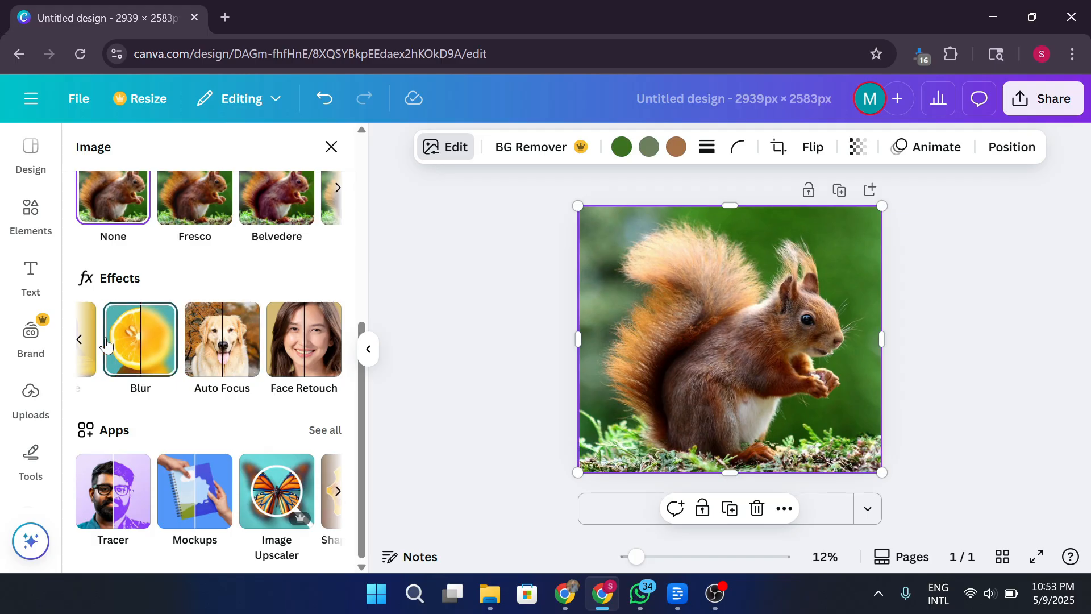
click(79, 340)
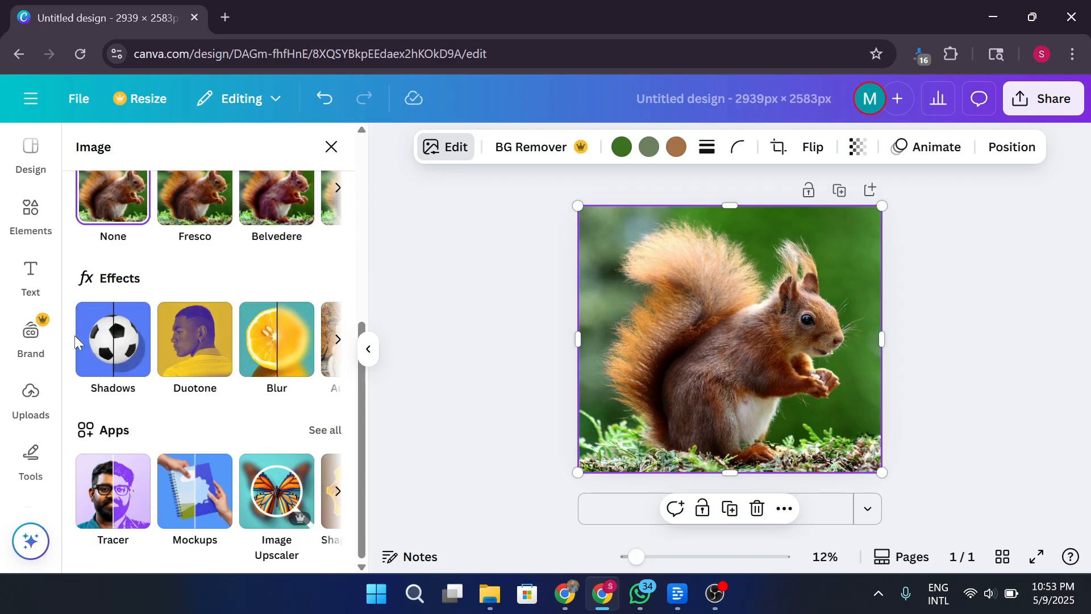
click(195, 327)
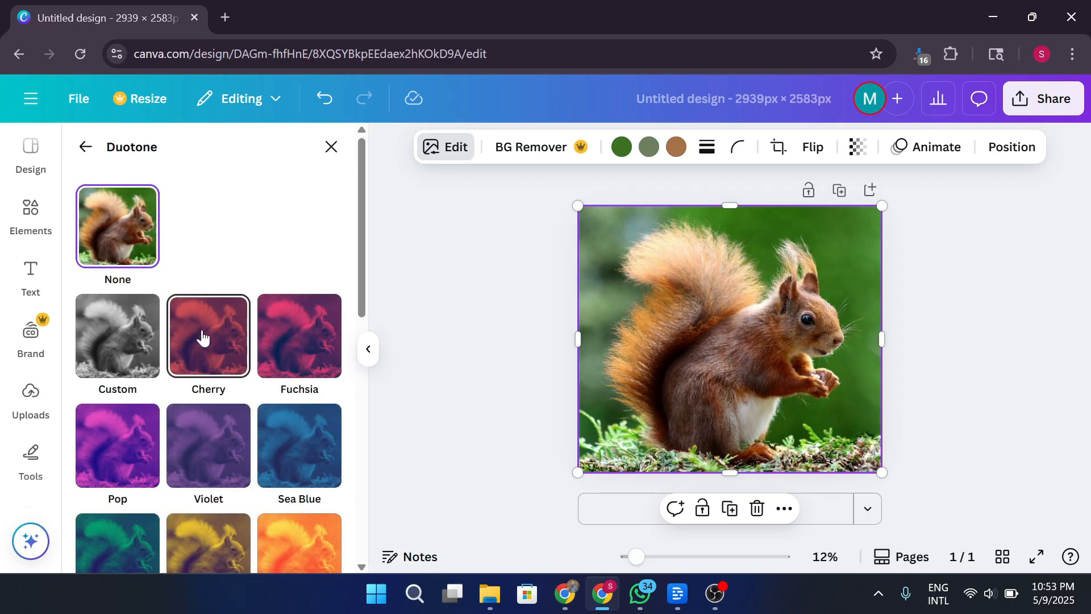
scroll(219, 365, down, 2)
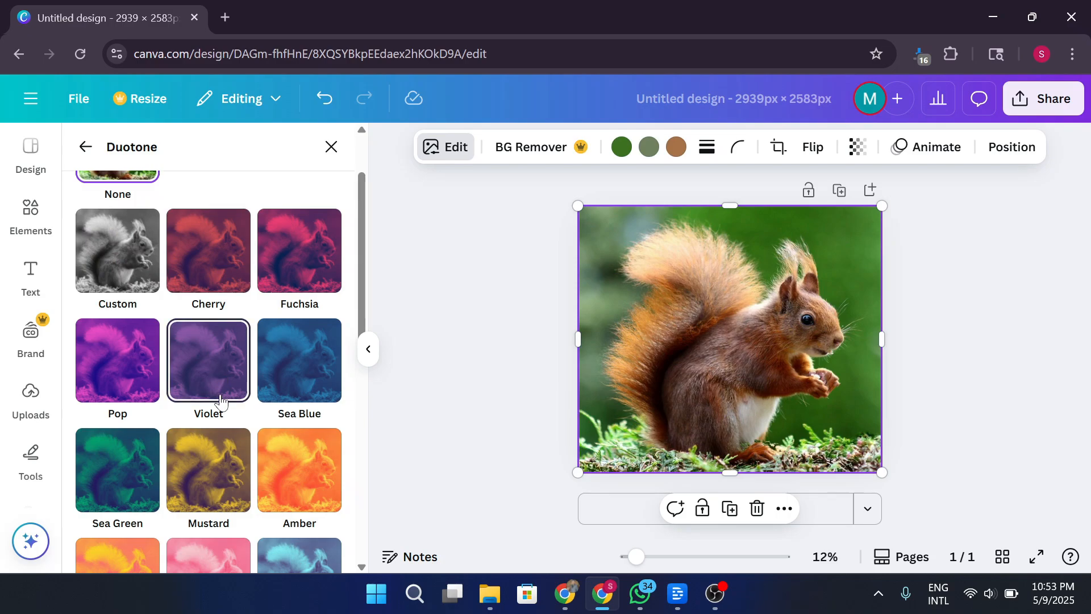
scroll(210, 370, up, 2)
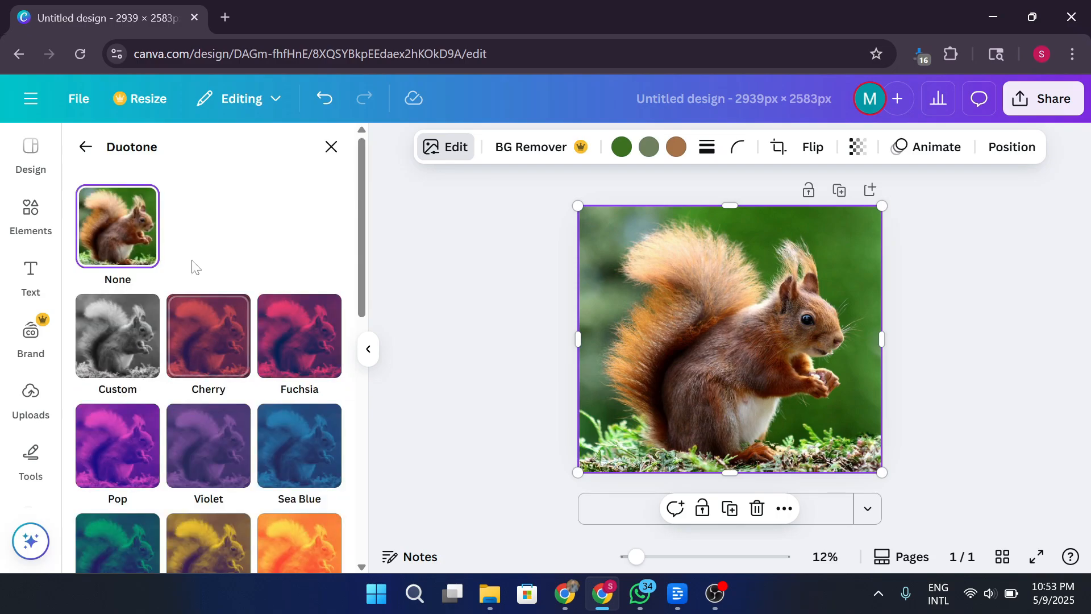
click(86, 146)
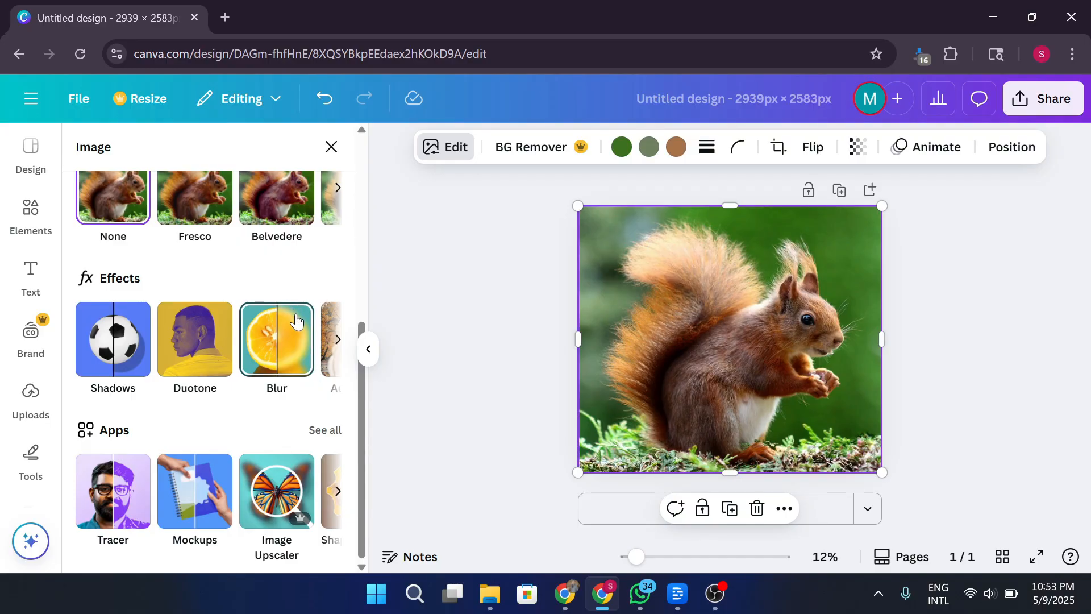
scroll(293, 315, up, 2)
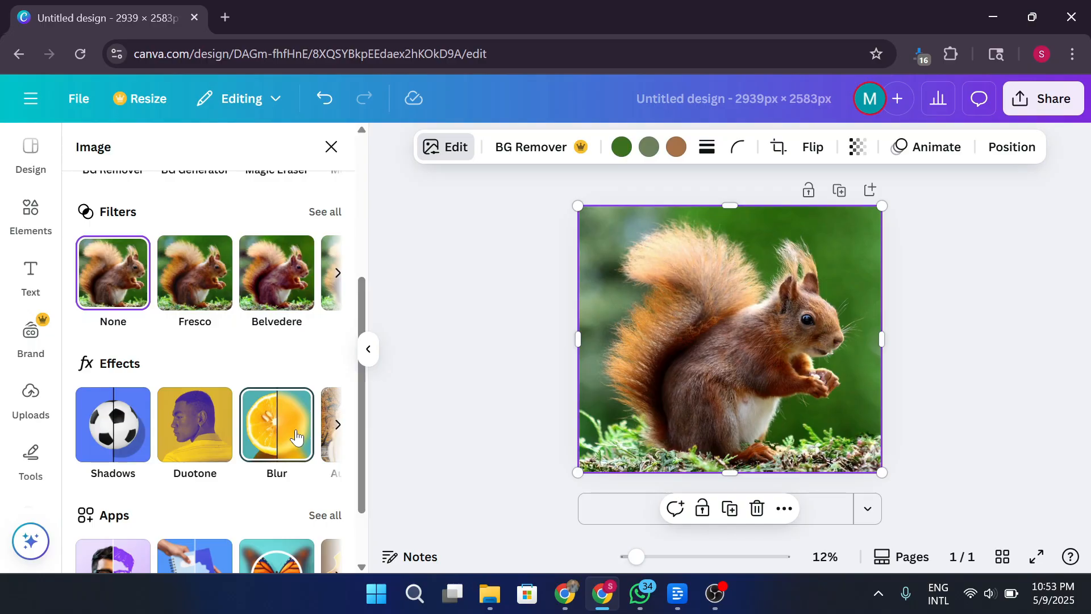
scroll(284, 438, down, 2)
scroll(212, 487, up, 5)
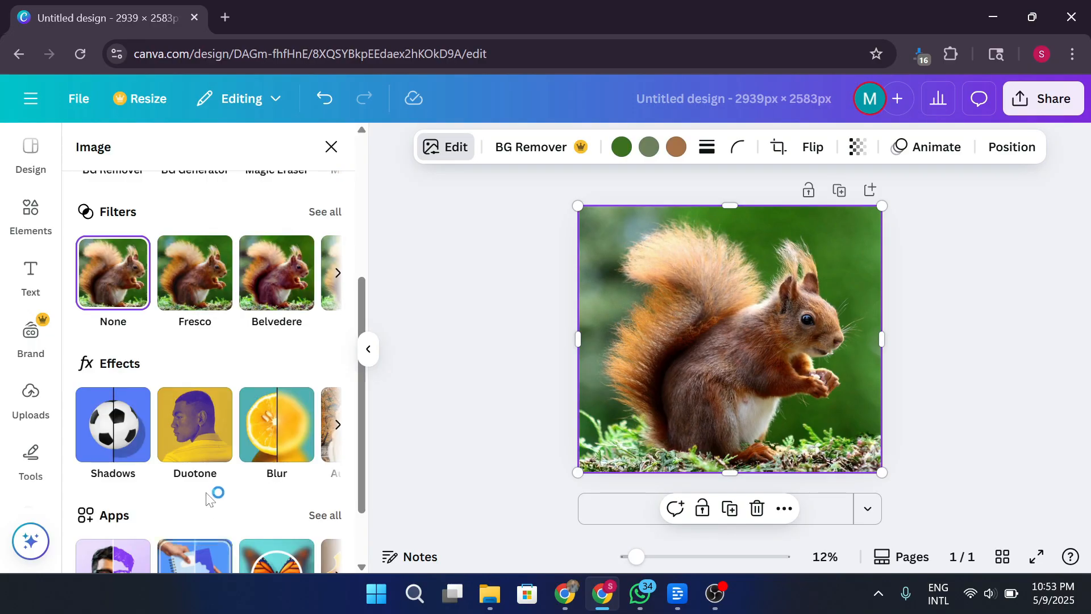
scroll(267, 238, down, 4)
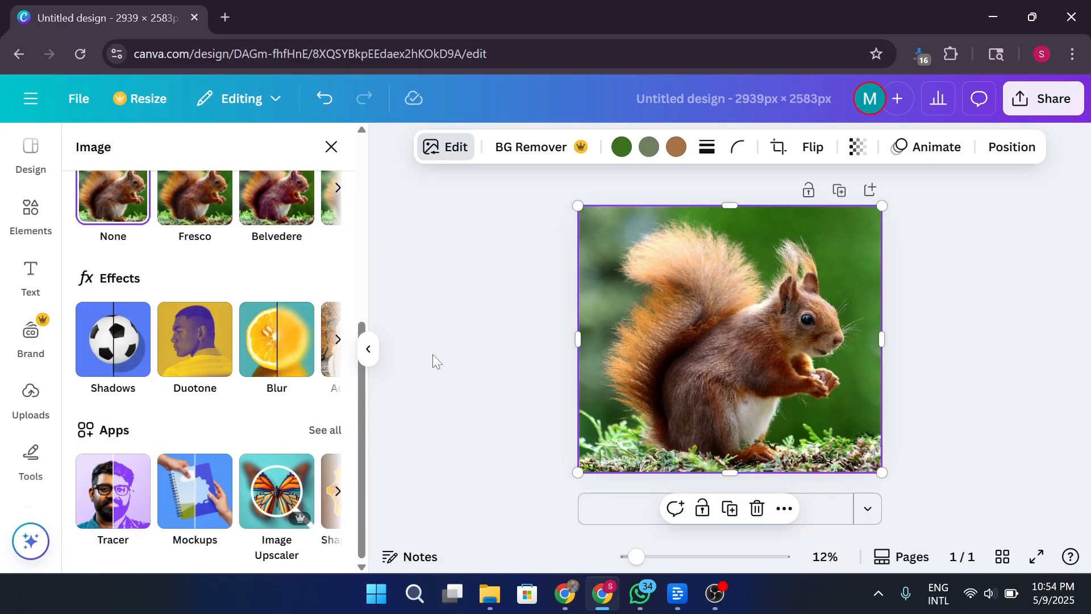
- Choose Brush as the area selection method for the squirrel image and set the brush size to 27
scroll(184, 332, up, 5)
click(267, 226)
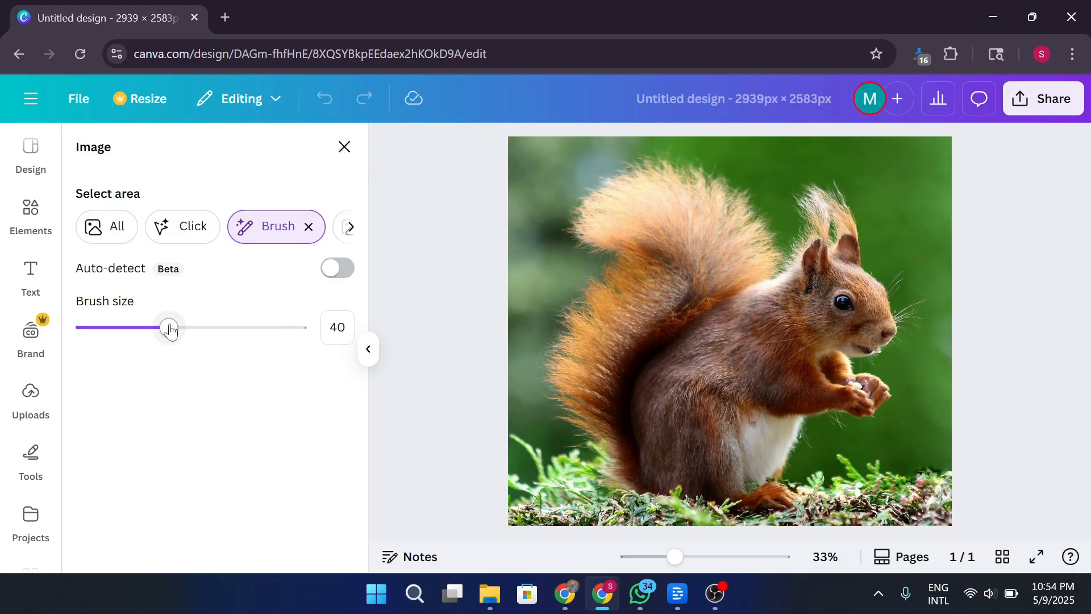
drag(169, 328, 140, 328)
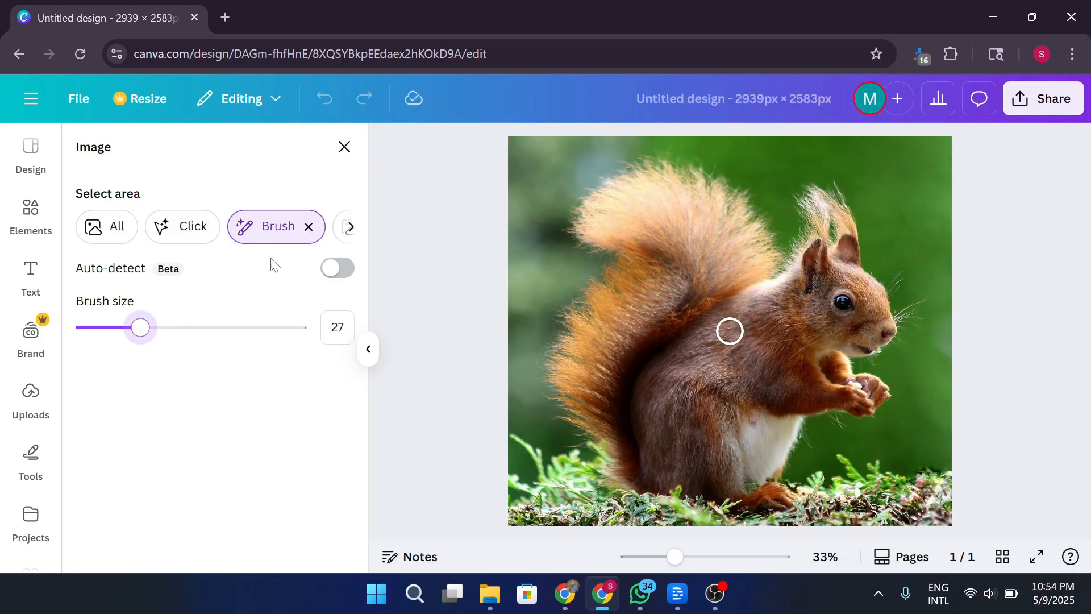
click(345, 233)
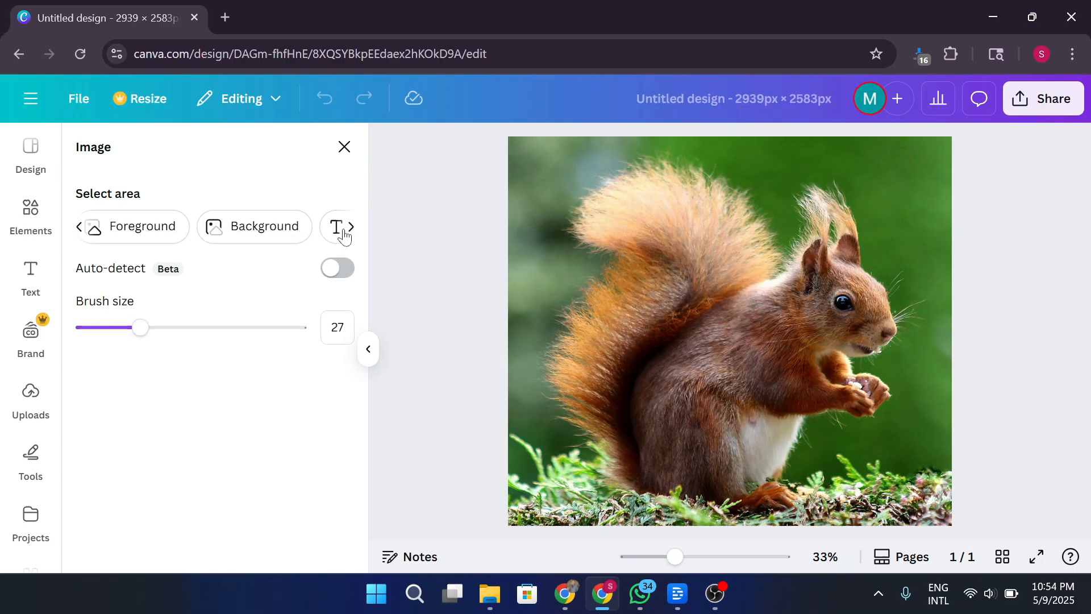
- Switch the squirrel image's area selection back to All
click(80, 229)
click(80, 229)
click(106, 228)
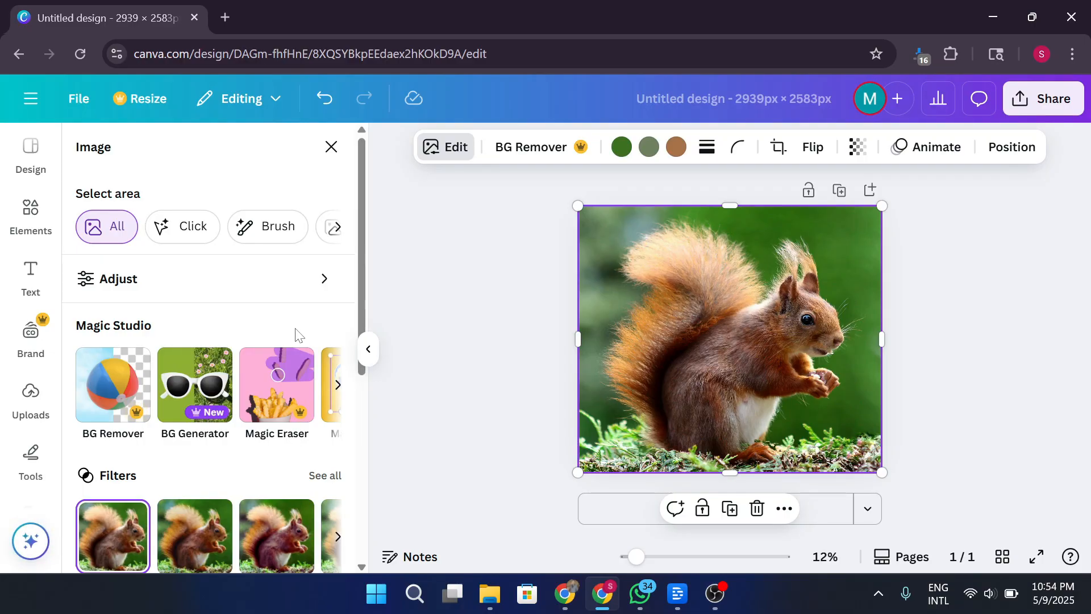
- Examine the remaining image effects and the Blur brush settings, and return to the image editing options
scroll(296, 335, down, 6)
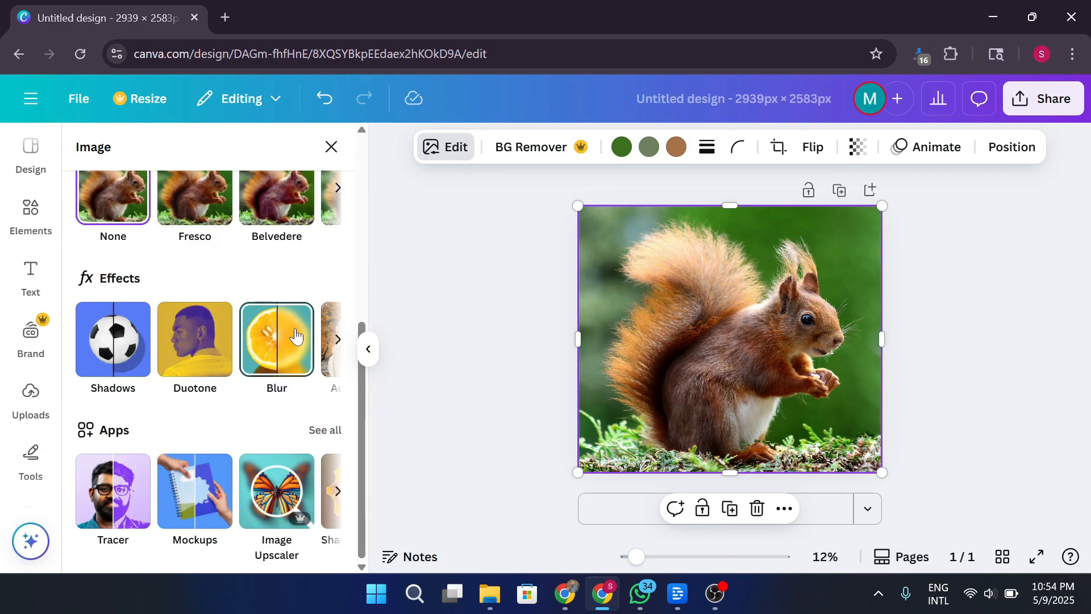
click(341, 341)
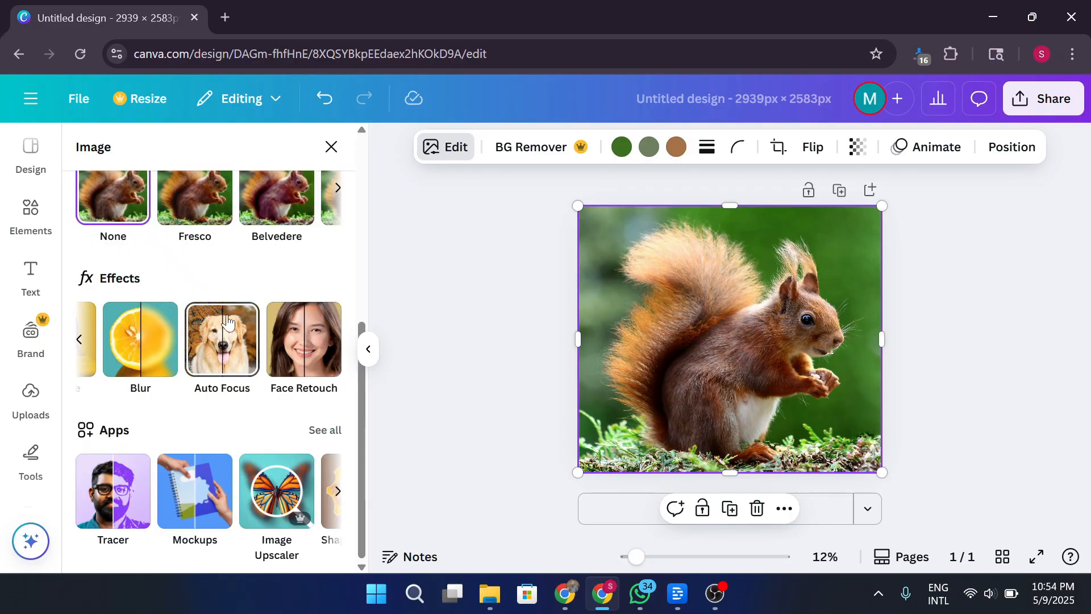
scroll(227, 320, up, 2)
scroll(230, 329, down, 2)
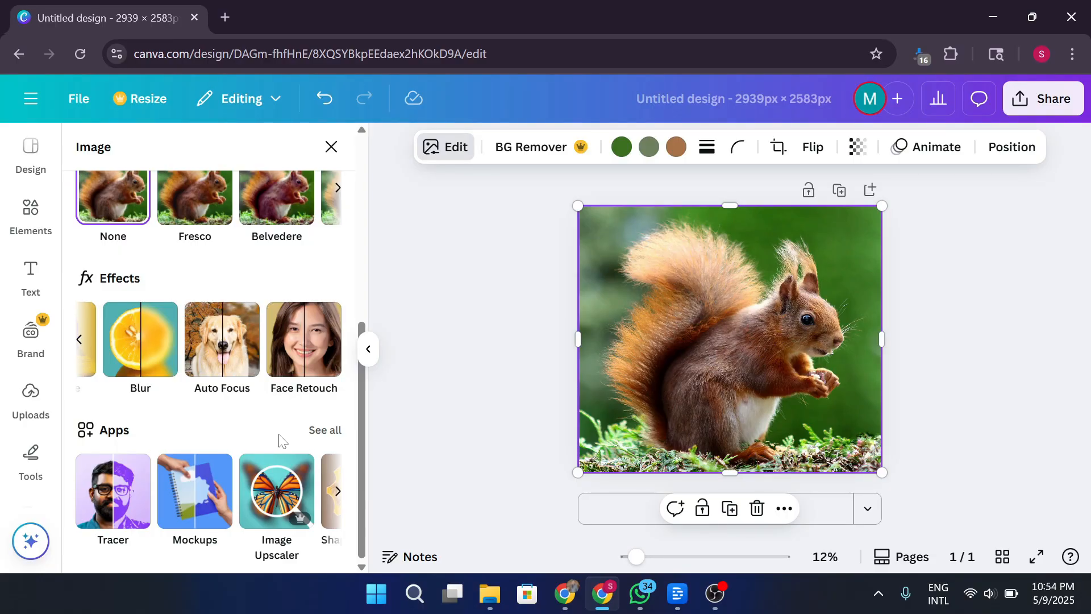
click(140, 319)
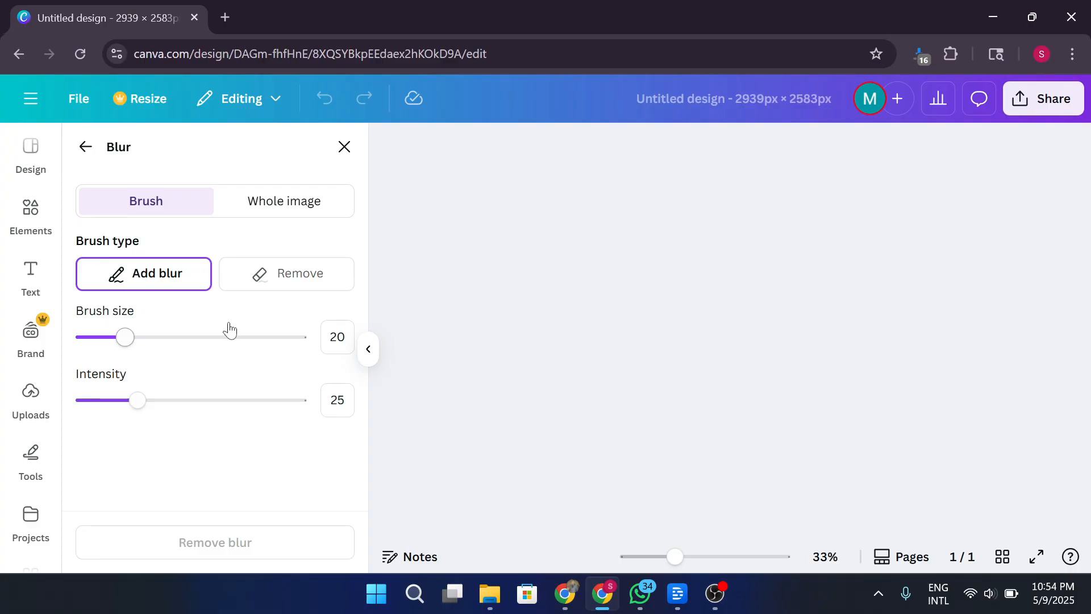
click(84, 147)
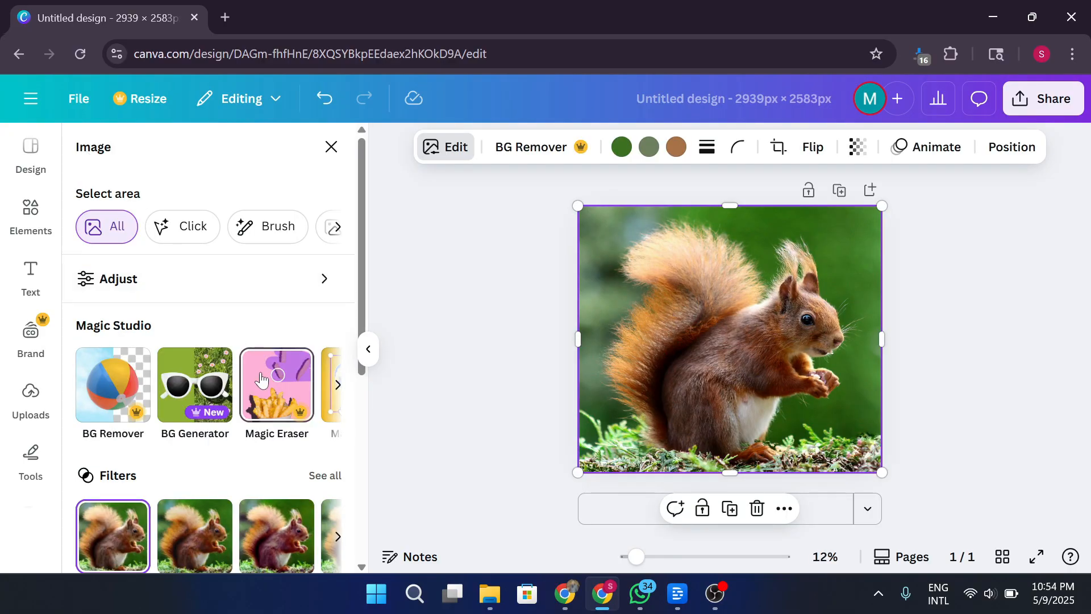
- Look through all the Magic Studio tools up to Magic Expand, along with the filters, effects and apps below them
click(336, 386)
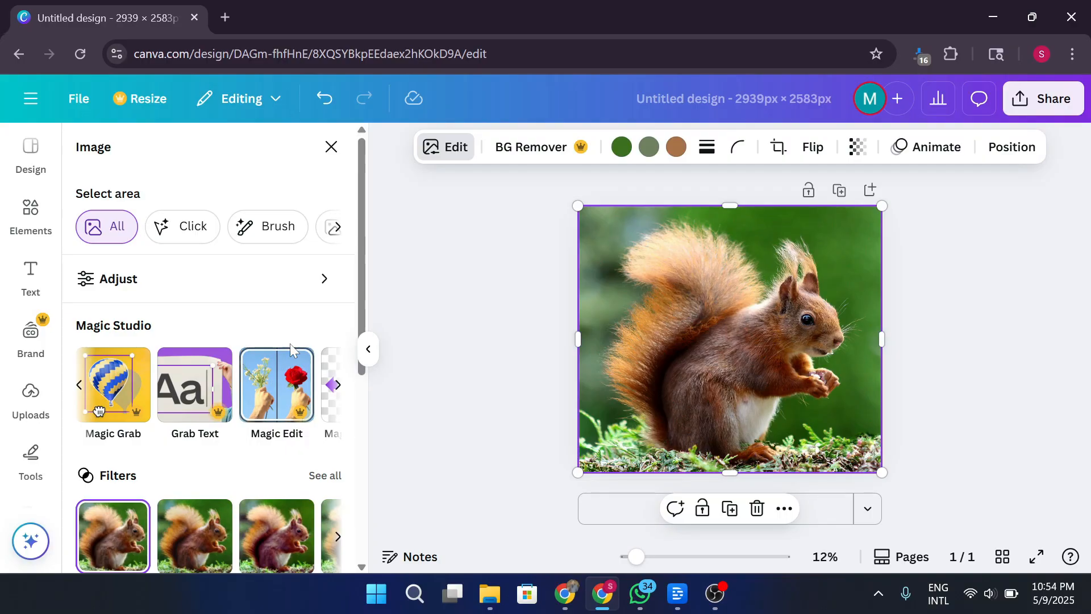
click(337, 384)
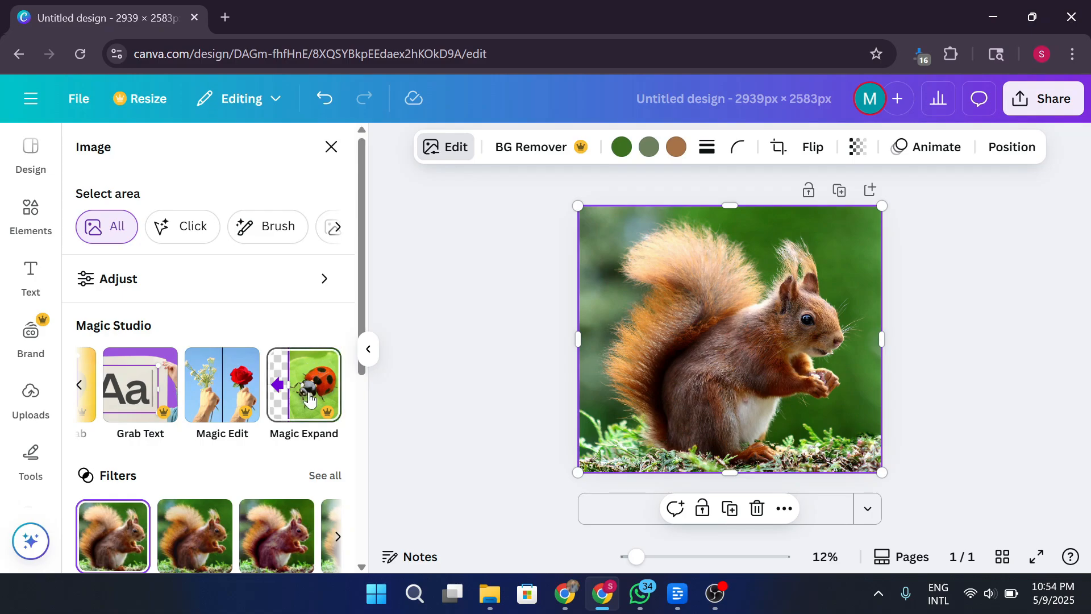
click(79, 386)
click(79, 386)
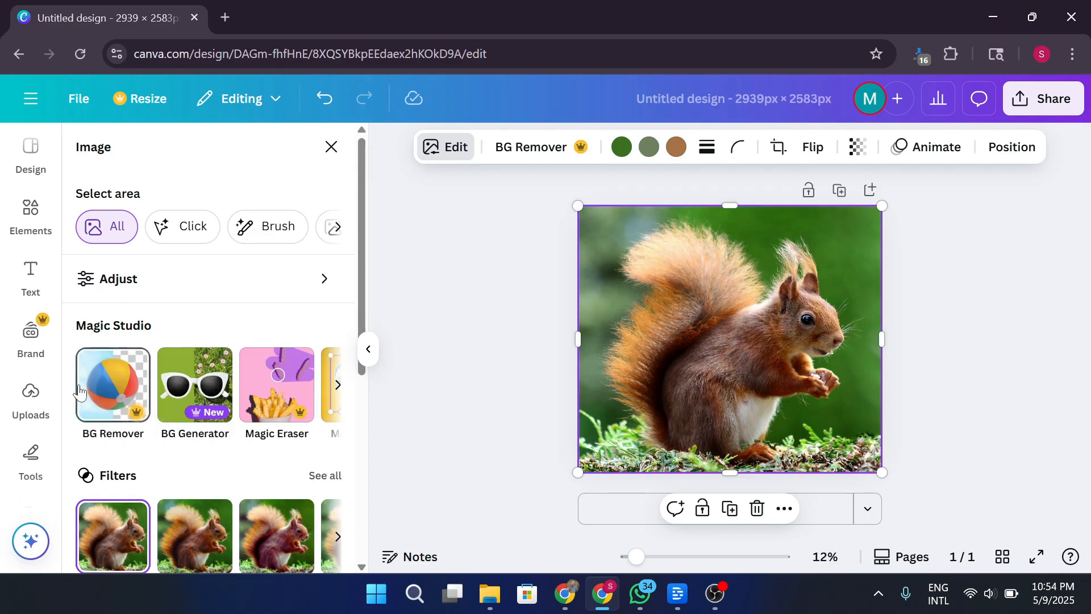
scroll(227, 341, down, 6)
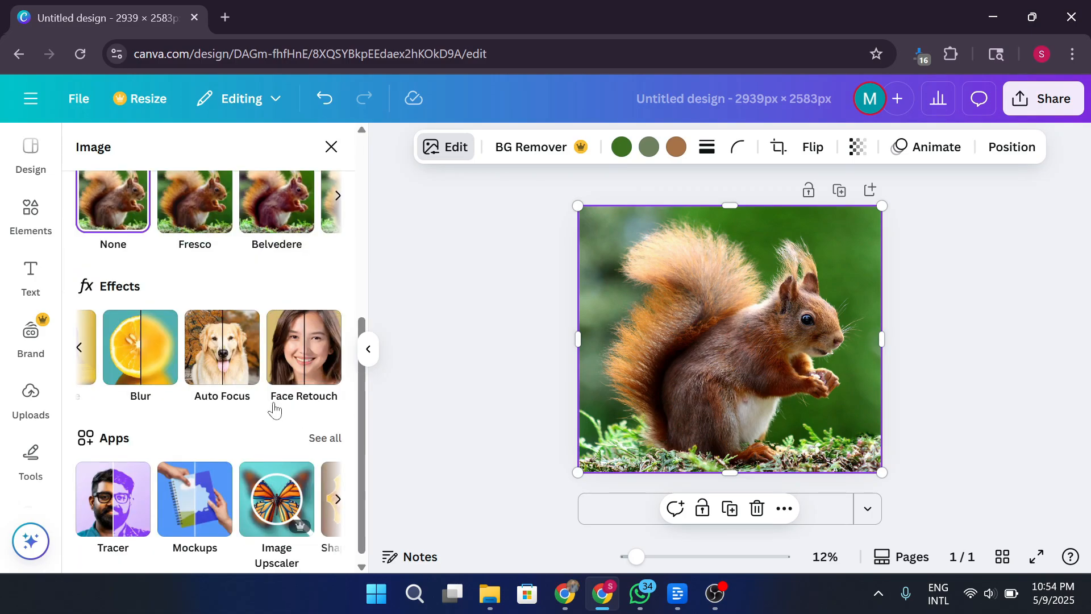
scroll(227, 358, up, 2)
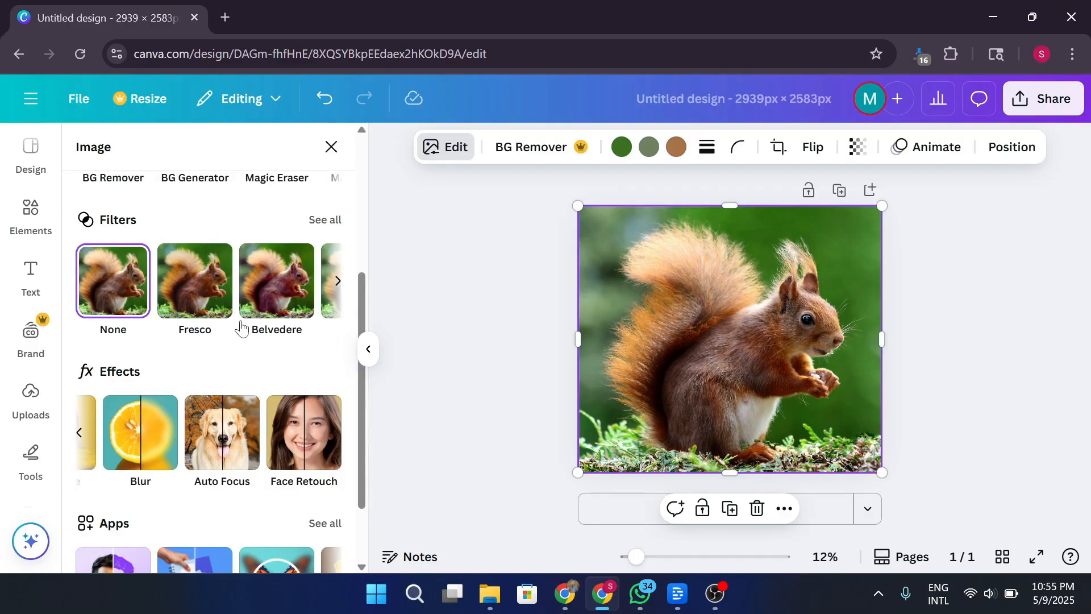
scroll(241, 329, down, 2)
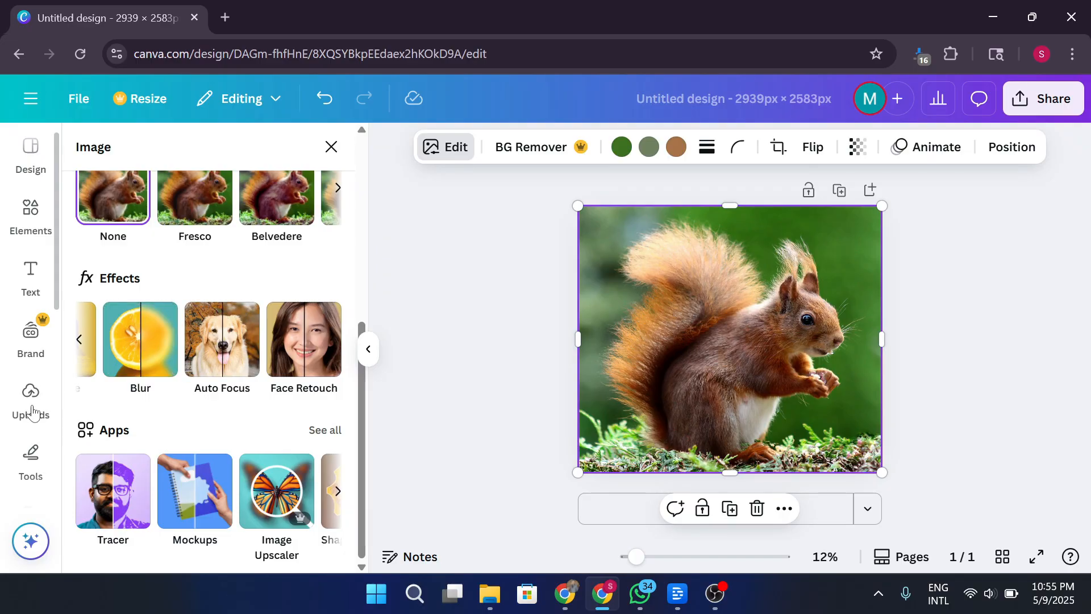
scroll(32, 412, down, 3)
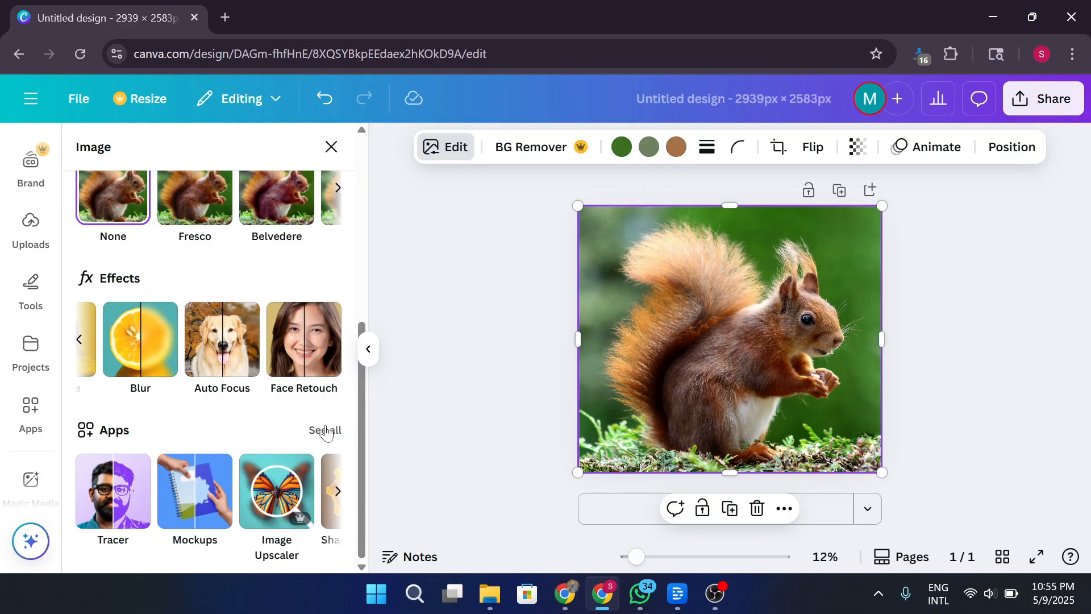
- Examine the full collection of image apps, return to the editing options and close them
click(322, 432)
scroll(284, 324, down, 1)
scroll(284, 325, up, 1)
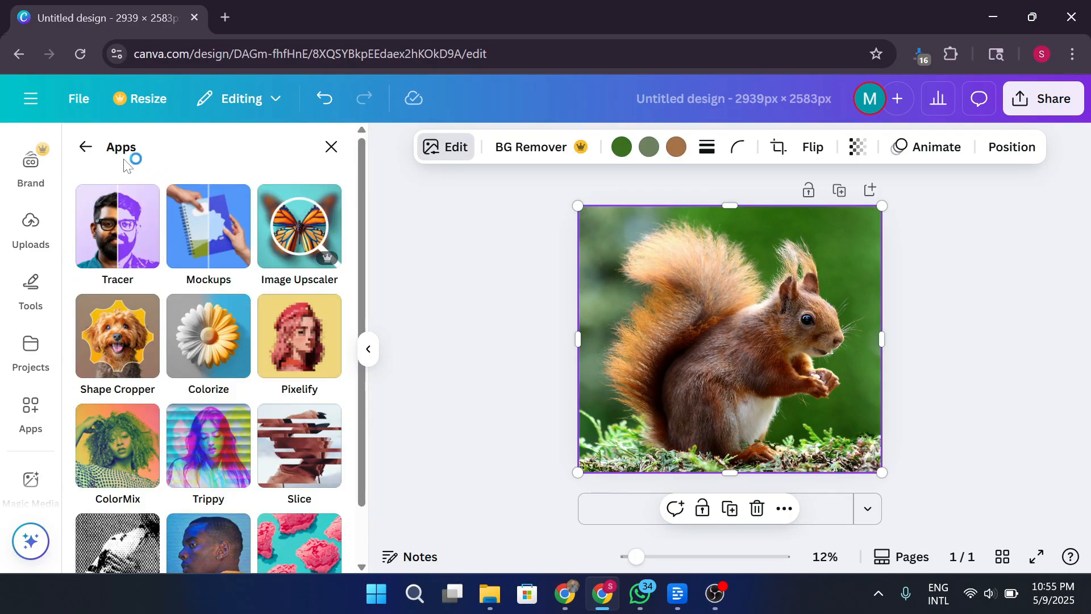
click(88, 149)
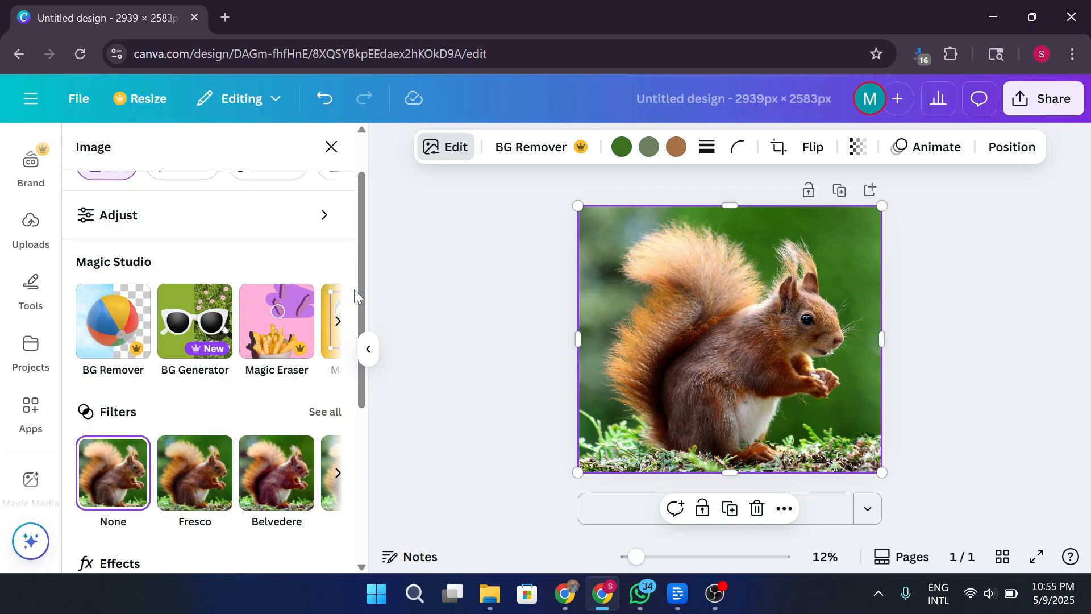
scroll(354, 294, up, 1)
scroll(334, 298, down, 3)
scroll(320, 303, up, 3)
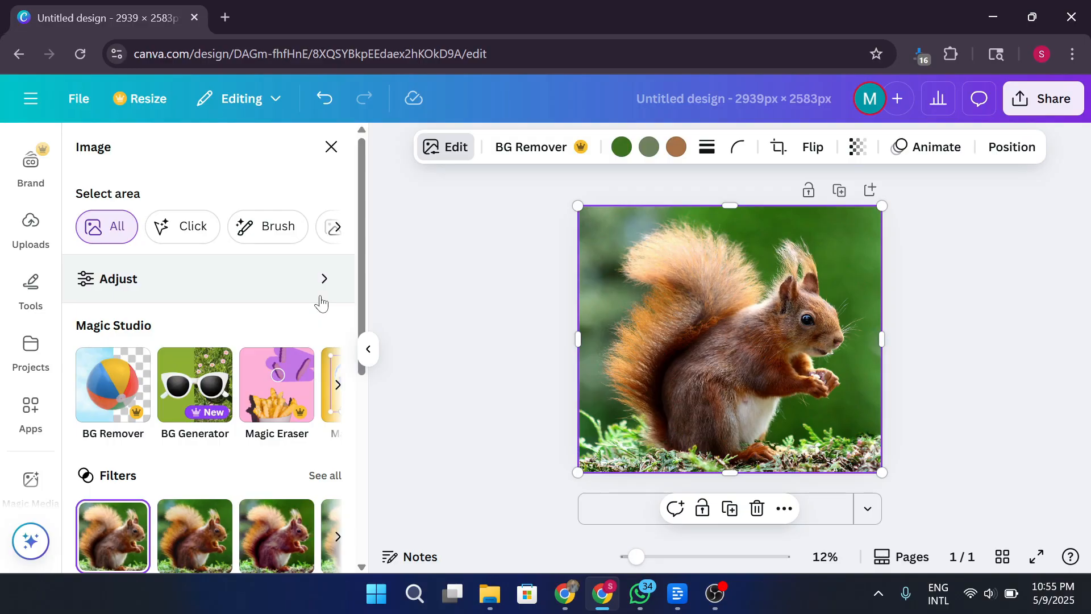
click(331, 146)
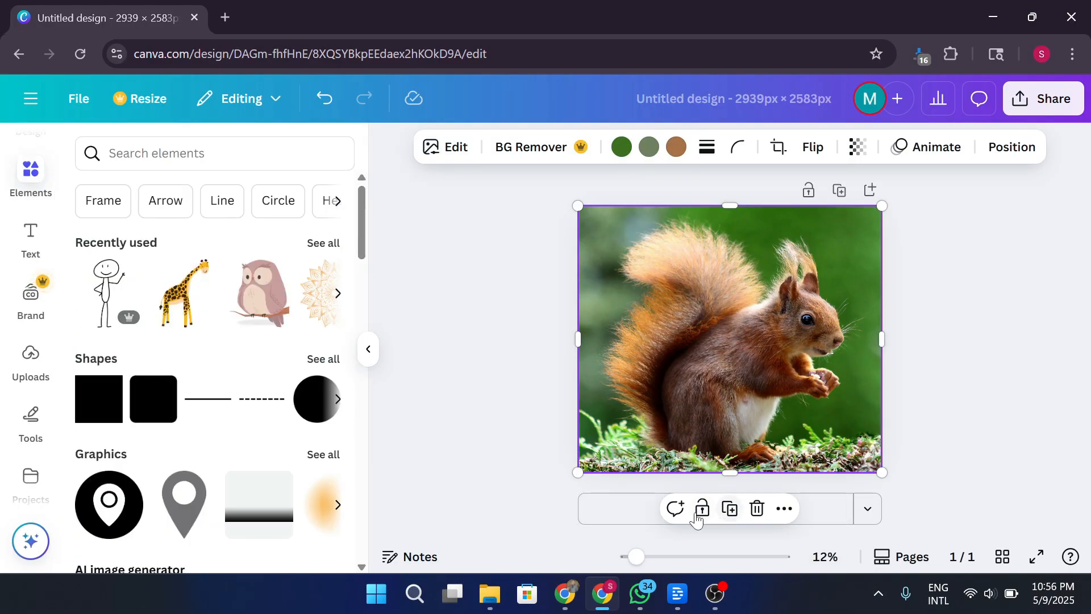
- Add a second page and paste a copy of the squirrel image from page 1 onto it
click(916, 452)
click(789, 522)
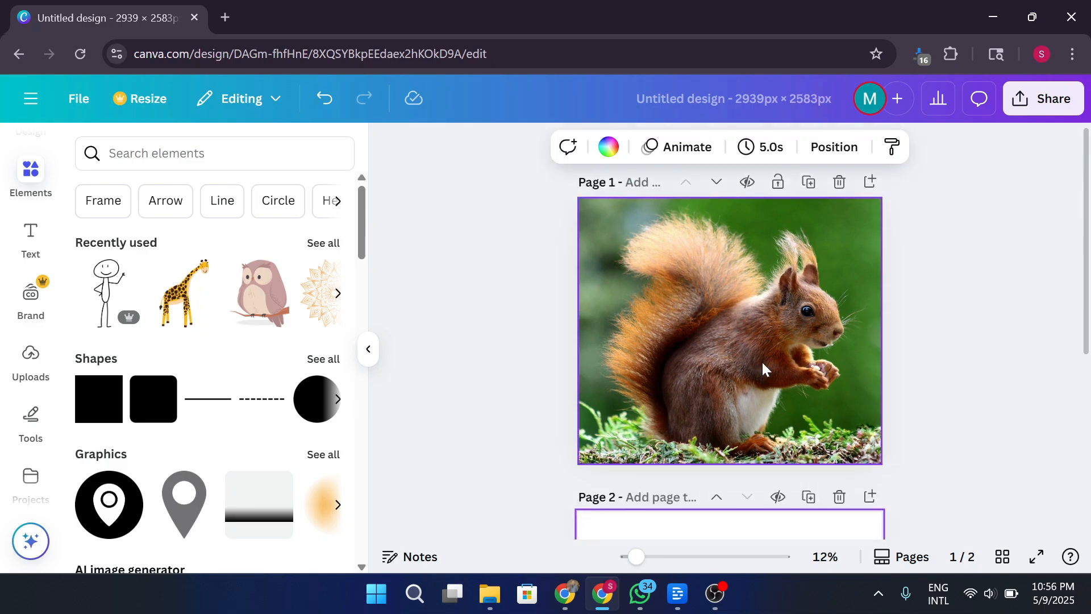
scroll(738, 210, up, 3)
click(738, 210)
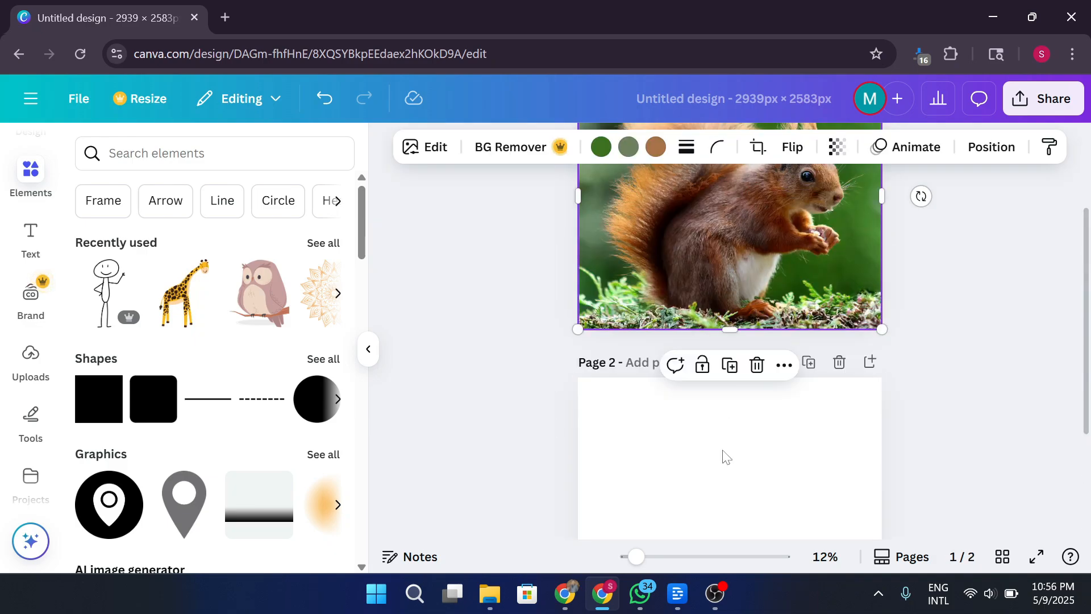
click(723, 493)
key(ctrl+v)
scroll(909, 389, down, 3)
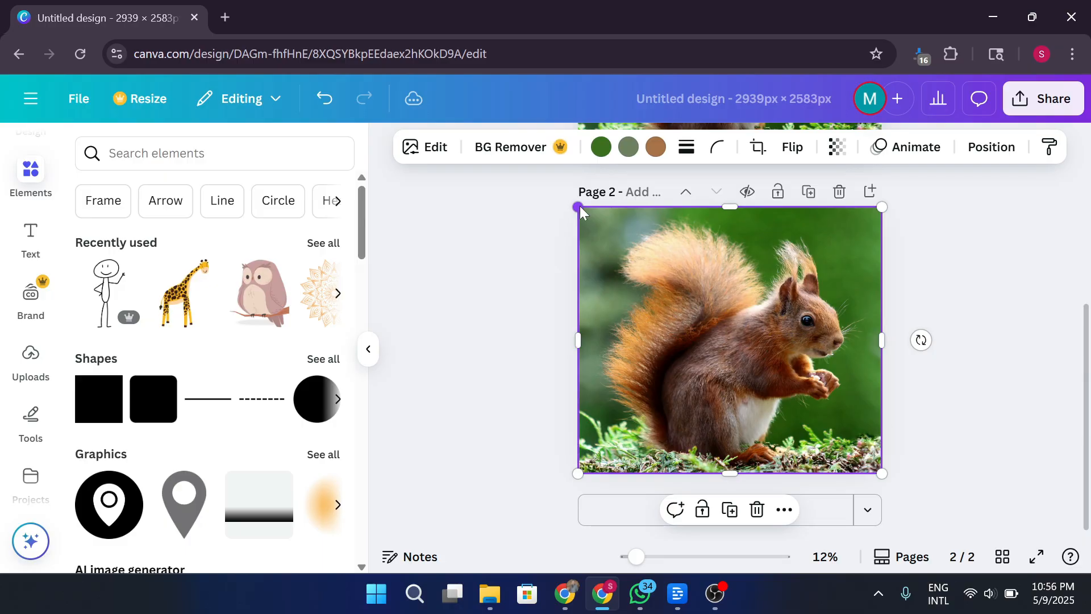
- Resize the squirrel image on page 2 until it extends past the page edges
drag(578, 208, 622, 248)
drag(664, 292, 631, 266)
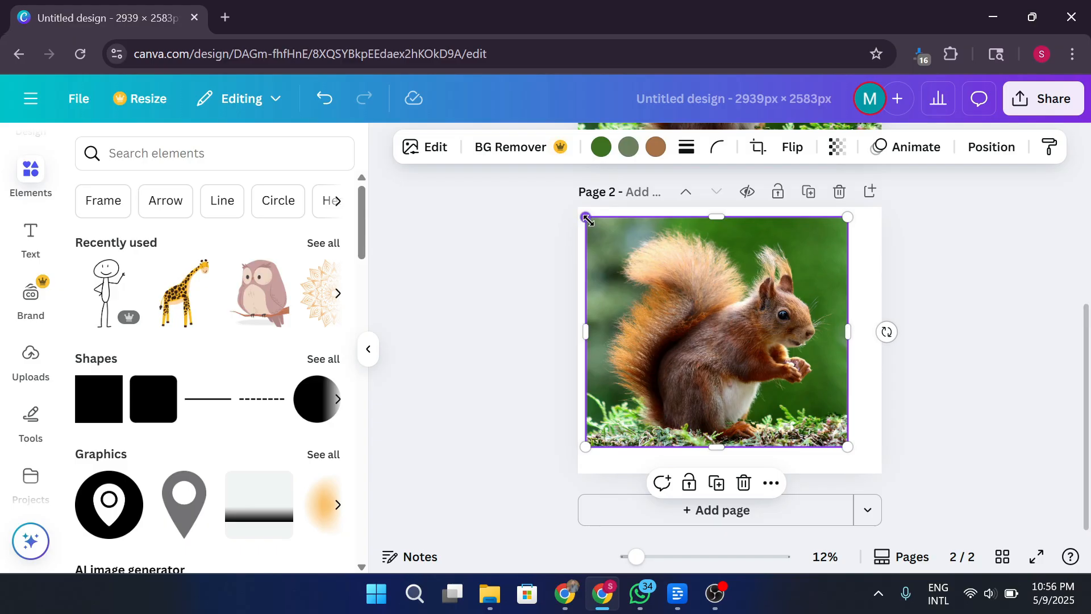
drag(585, 218, 527, 166)
drag(847, 447, 892, 481)
click(957, 437)
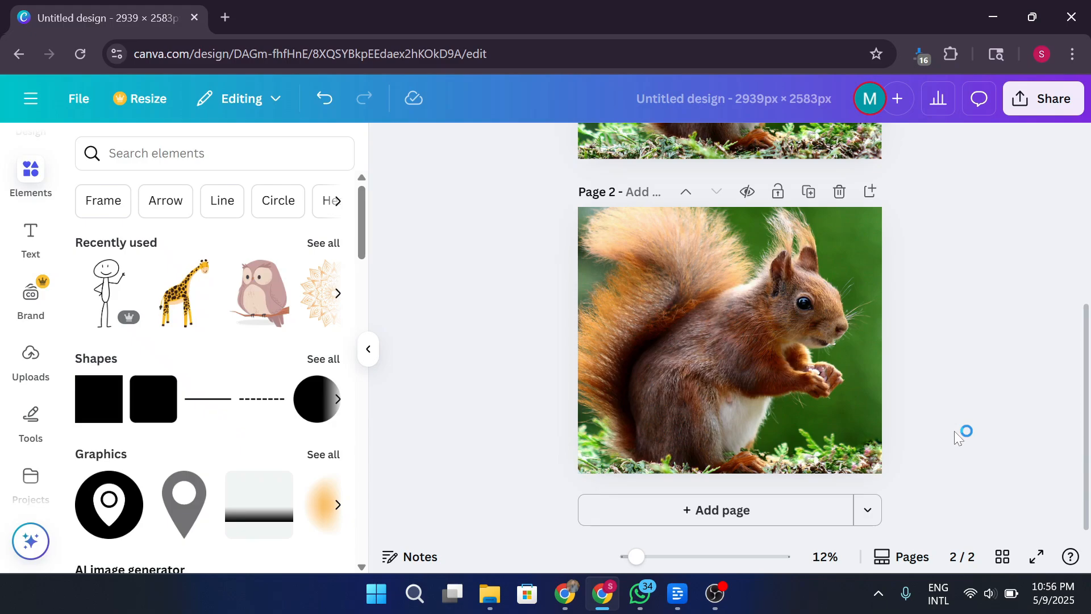
- Place the uploaded squirrel image on page 2, shrink it and center it with a white margin on all sides
click(20, 375)
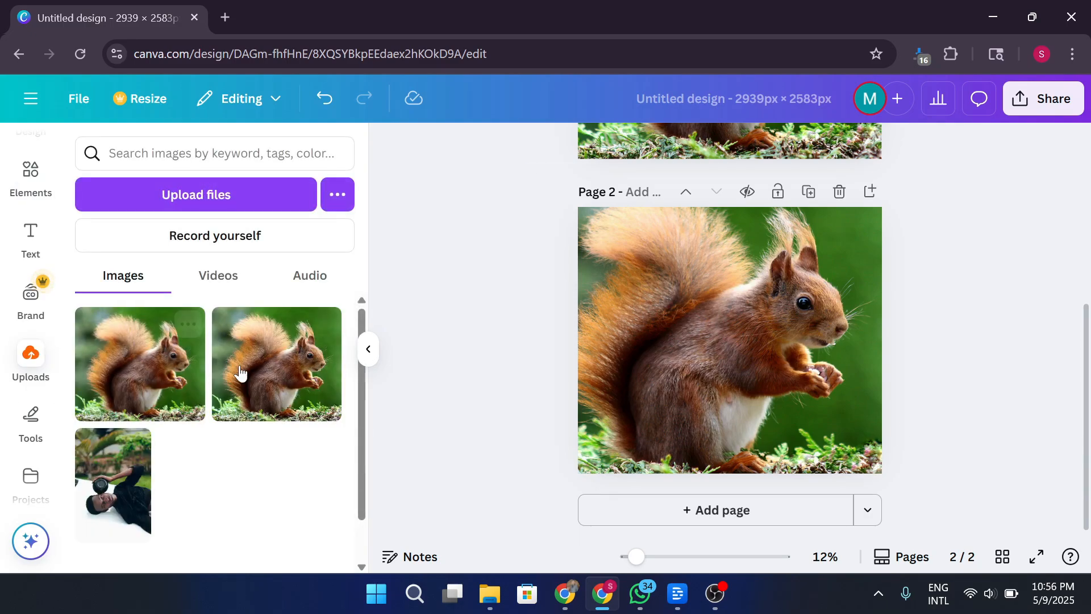
drag(238, 370, 640, 270)
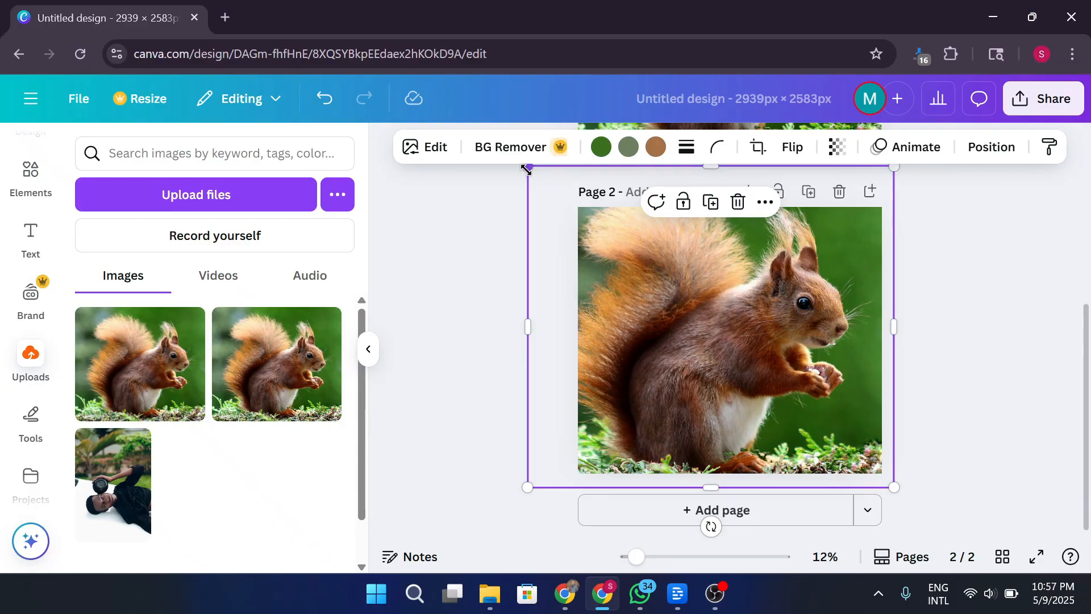
drag(528, 167, 680, 297)
drag(786, 352, 766, 307)
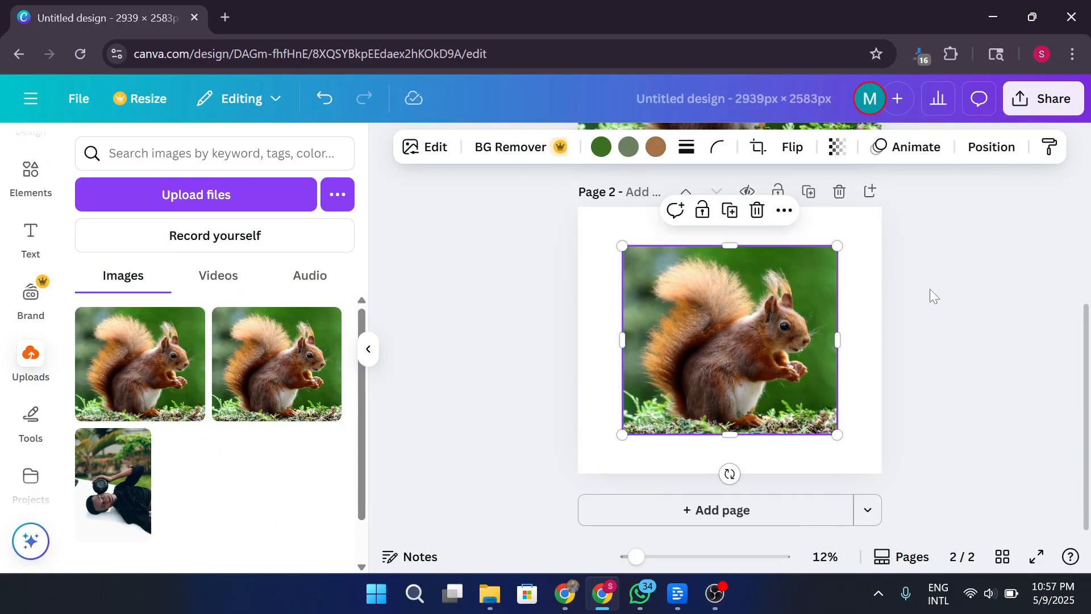
click(1005, 268)
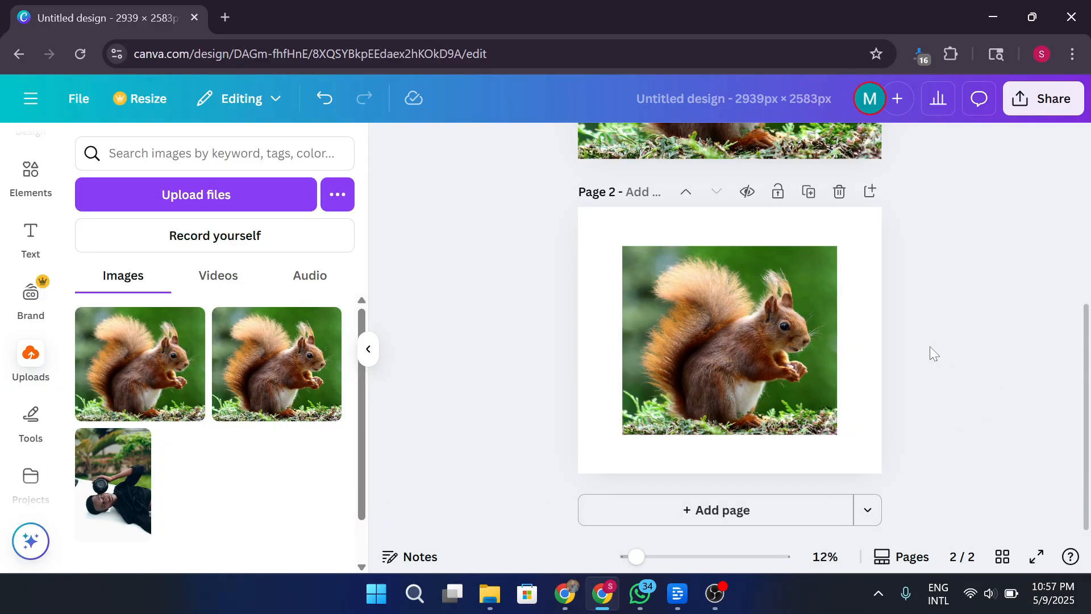
- Lower the Shadows adjustment of the squirrel image on page 2 and return to the image editing options
click(786, 368)
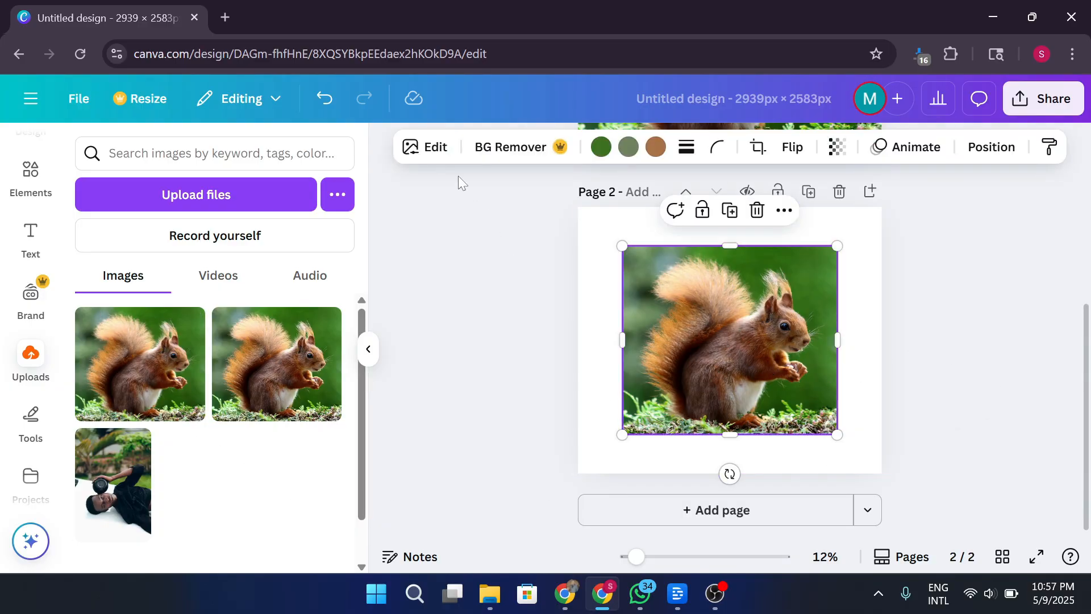
click(425, 149)
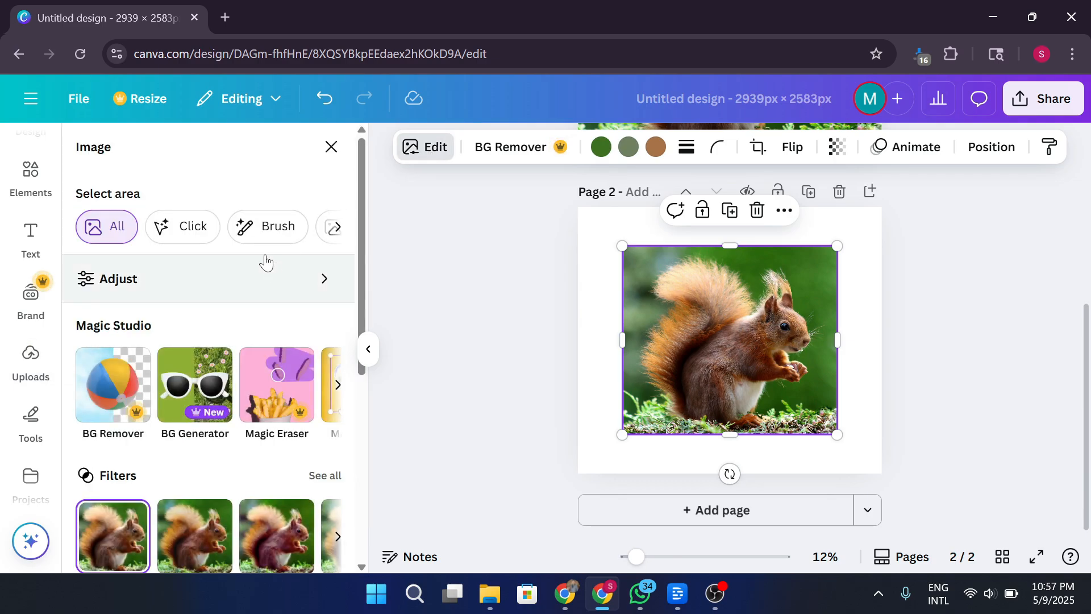
click(229, 268)
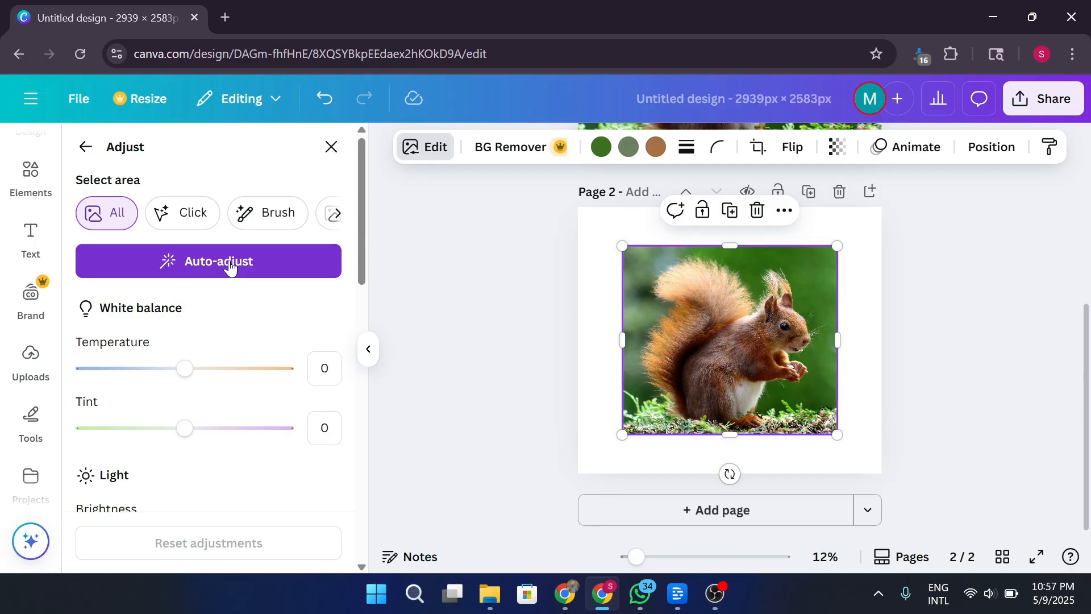
scroll(250, 324, down, 6)
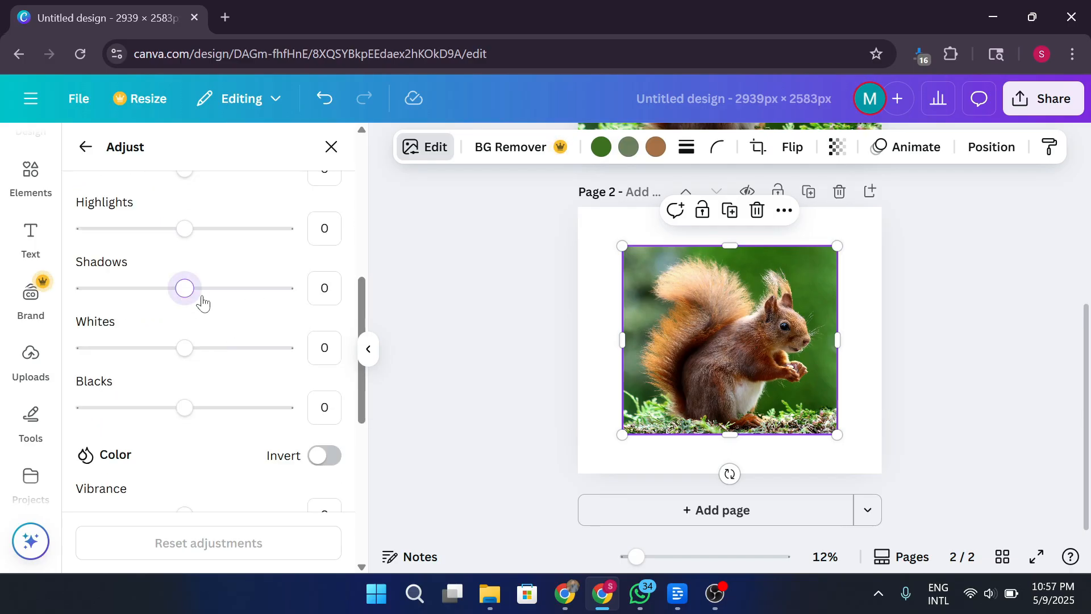
drag(203, 303, 156, 299)
scroll(263, 324, up, 6)
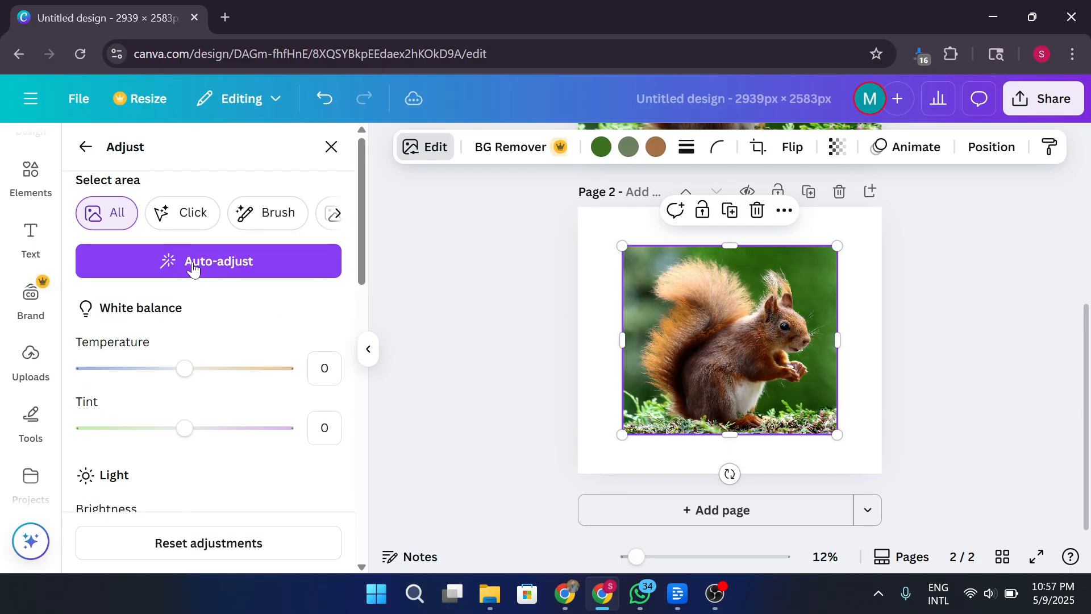
click(83, 149)
- Apply a vivid, high-contrast filter from the full filter collection to the squirrel image on page 2
scroll(217, 375, down, 3)
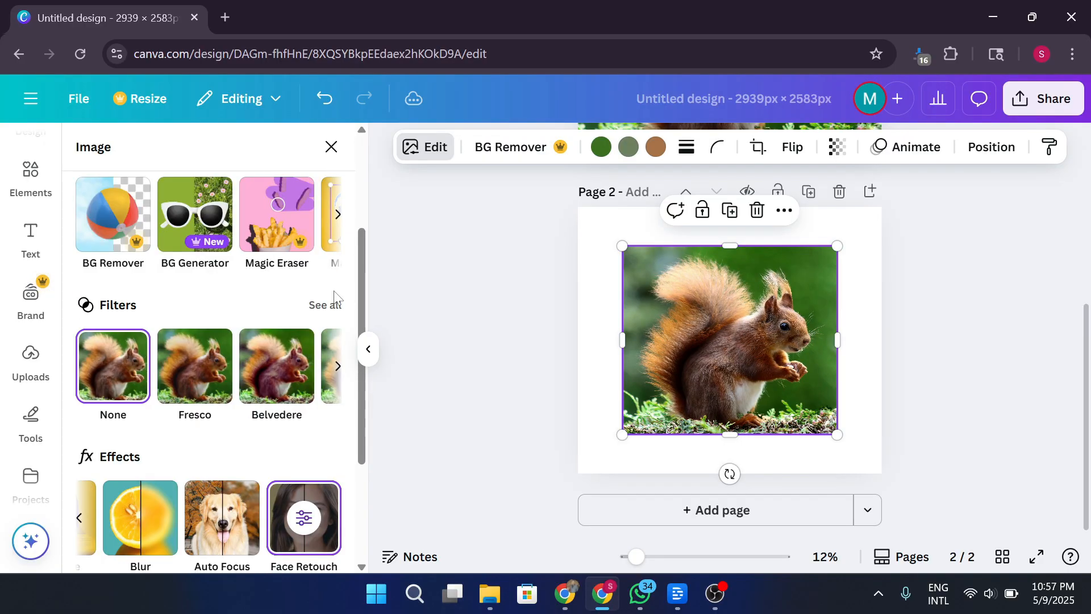
click(334, 305)
scroll(284, 327, down, 5)
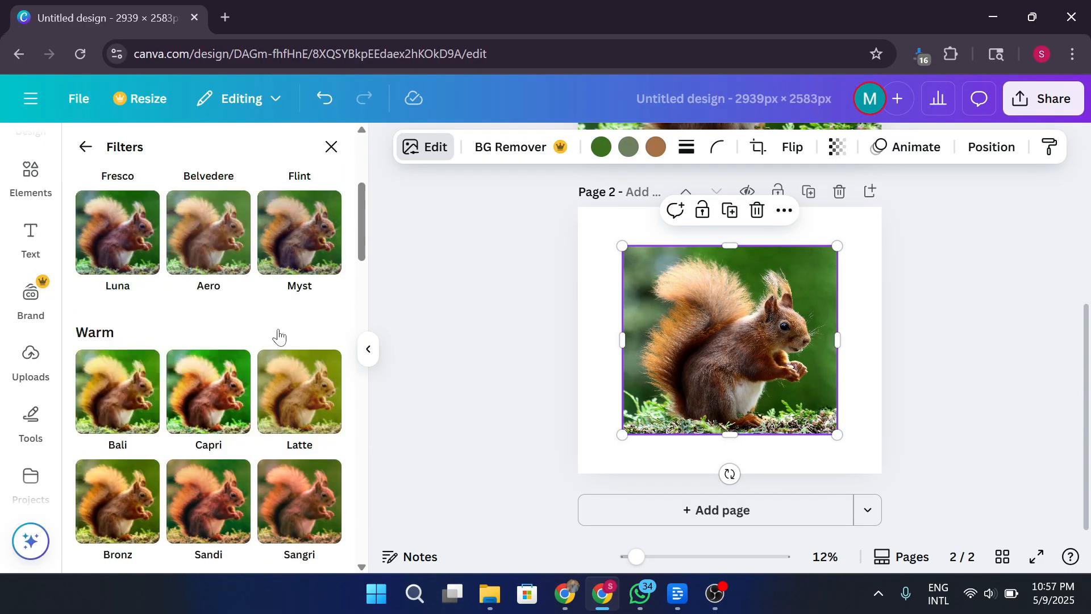
click(186, 325)
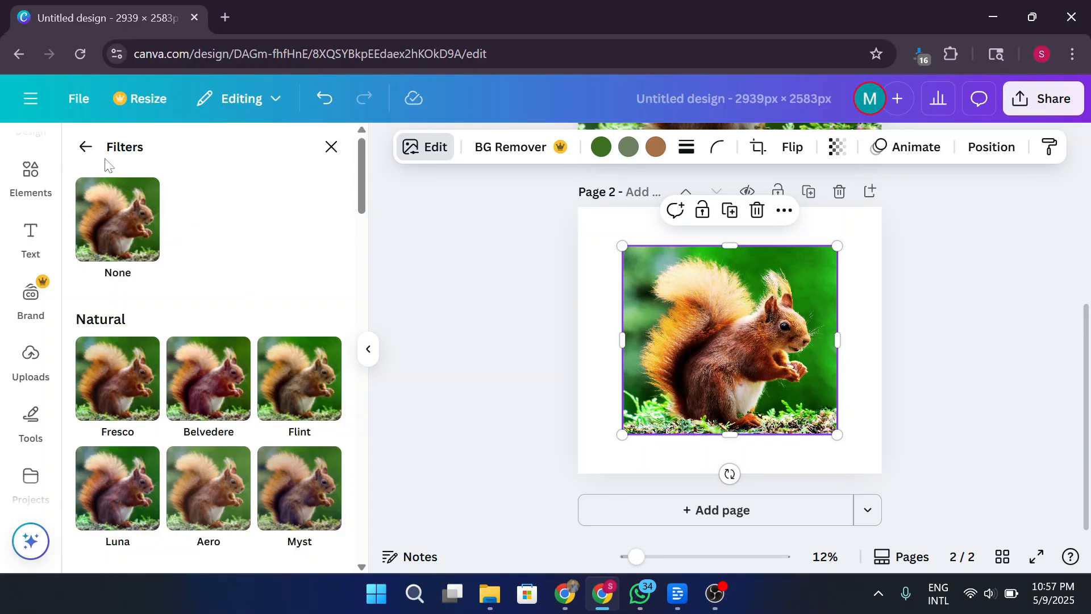
click(85, 147)
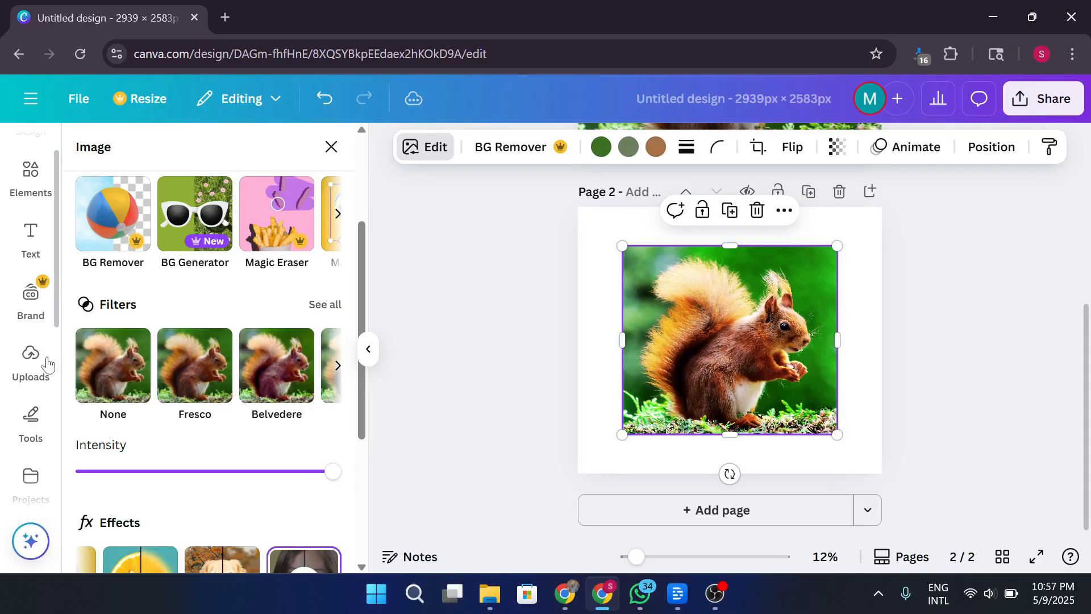
- Search the element graphics for "retro" and place the green-and-cream sunburst graphic at the upper-right corner of page 2
click(23, 187)
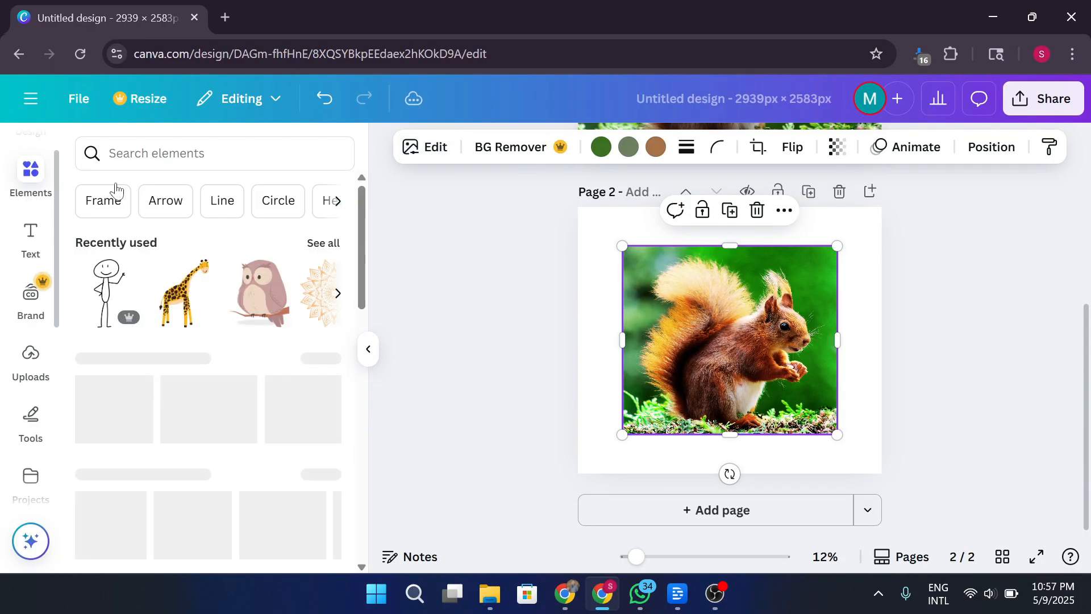
click(142, 153)
text(retro)
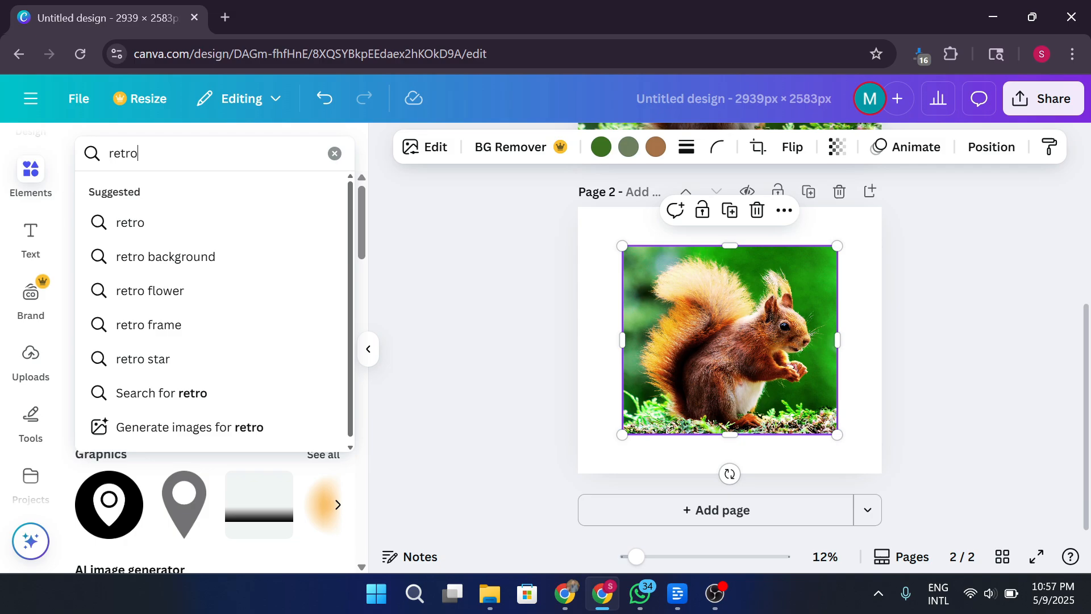
key(Return)
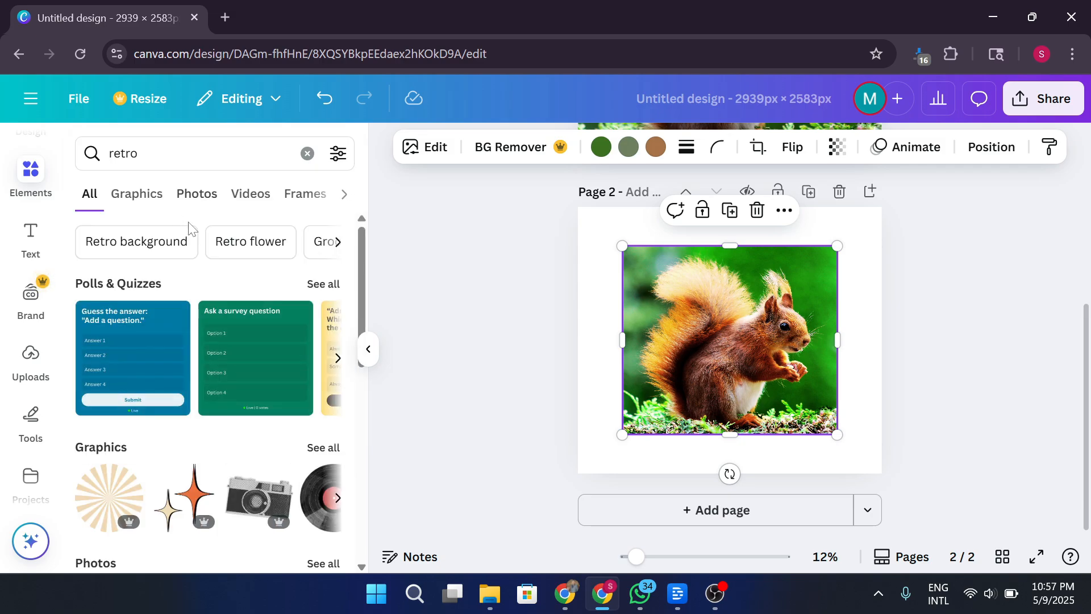
click(146, 192)
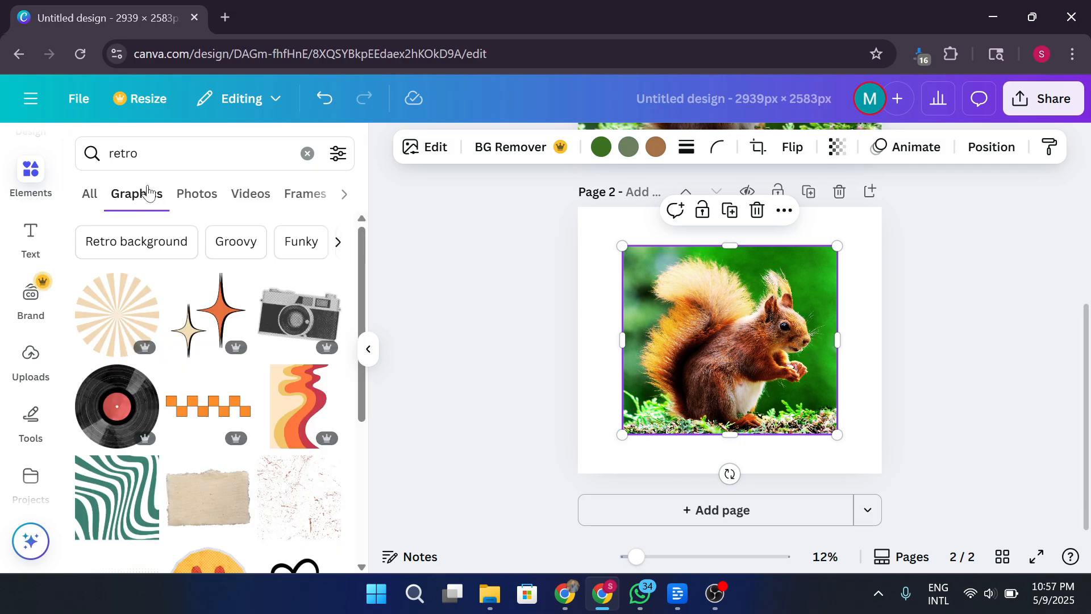
scroll(273, 415, down, 3)
scroll(277, 417, down, 2)
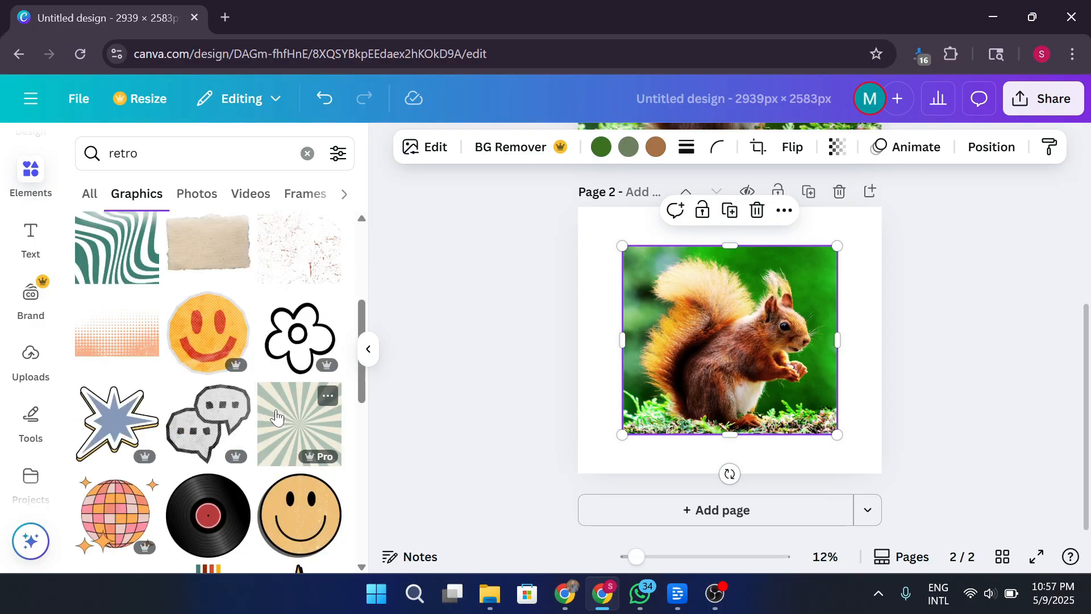
drag(277, 417, 806, 261)
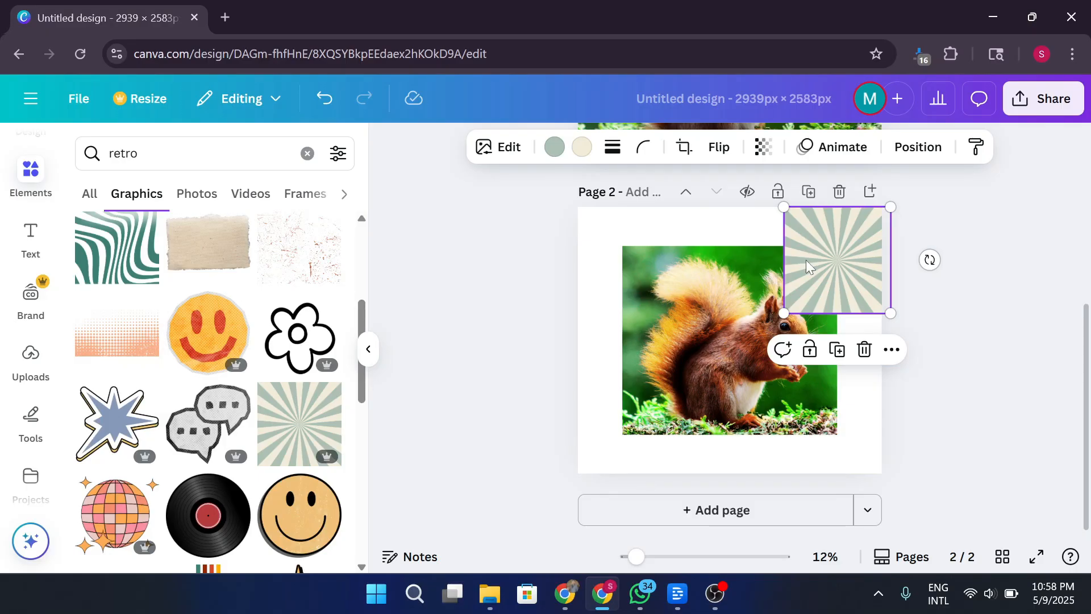
- Bring the squirrel image forward over the sunburst and enlarge the sunburst to fill page 2 as a background
right_click(754, 324)
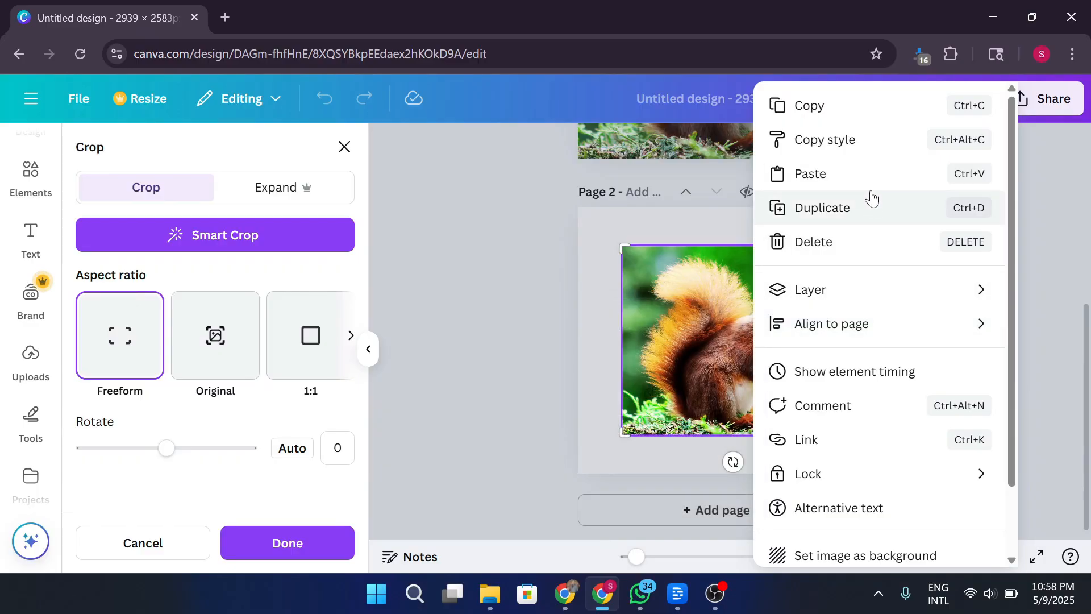
mouse_move(911, 297)
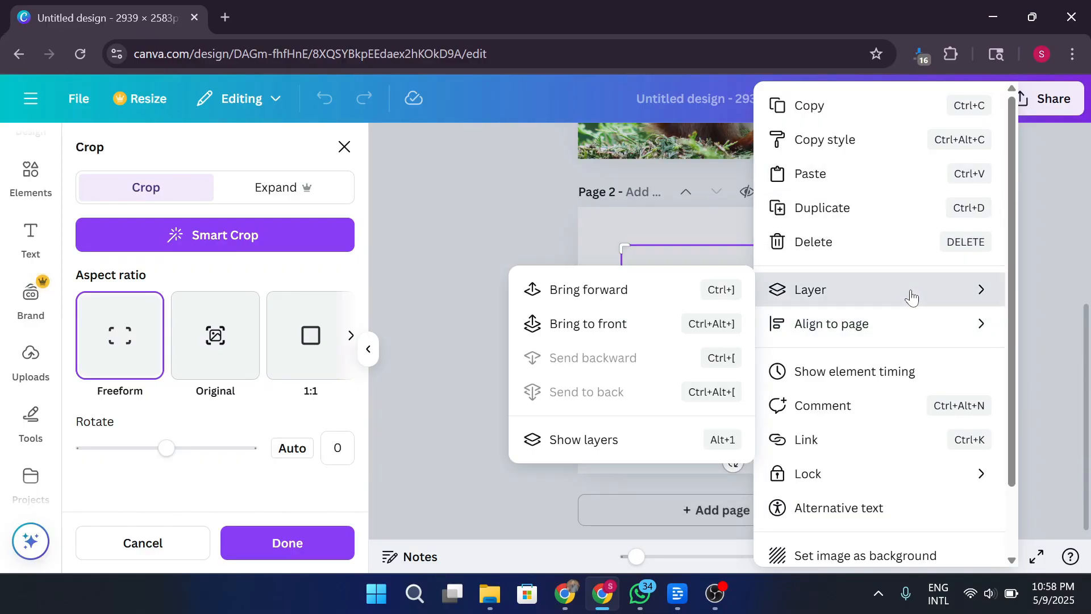
click(529, 291)
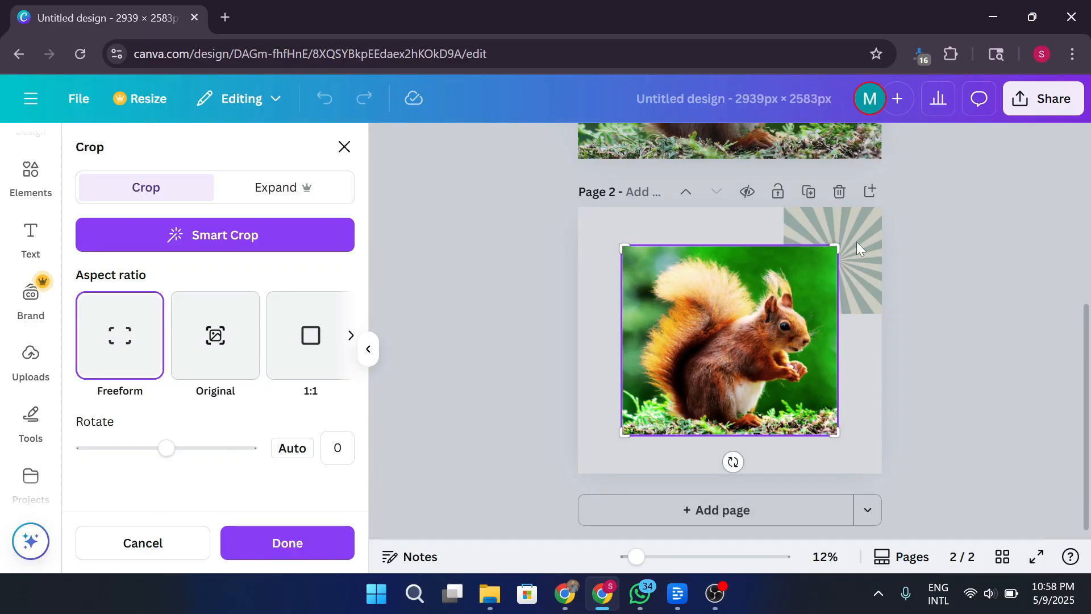
click(832, 244)
drag(784, 313, 466, 434)
click(1008, 287)
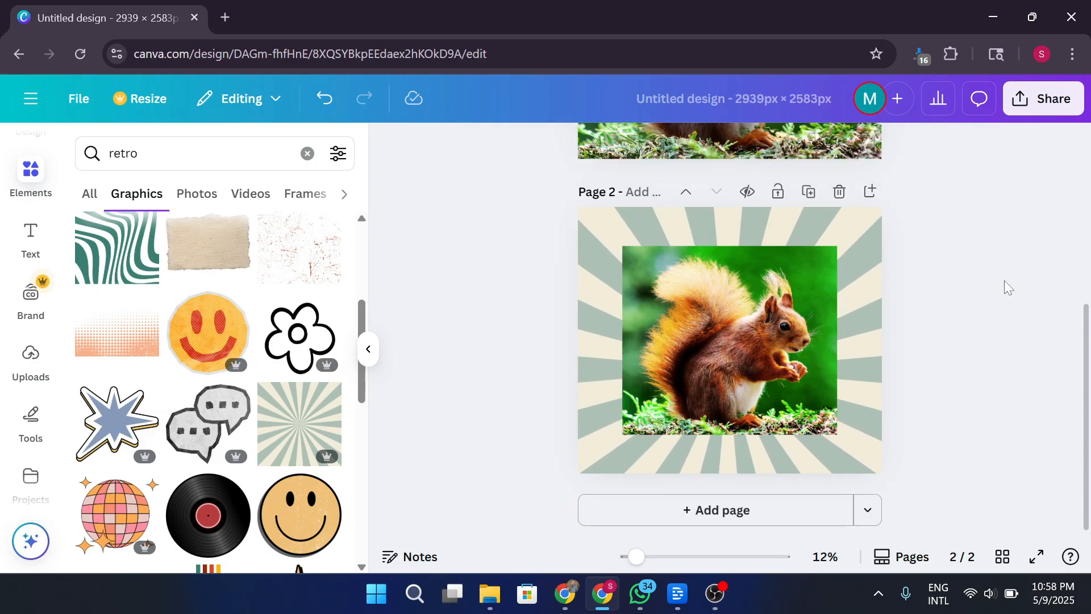
- Search the graphics for "old recording" and place the grey REC badge in the upper-left corner of page 2
double_click(188, 153)
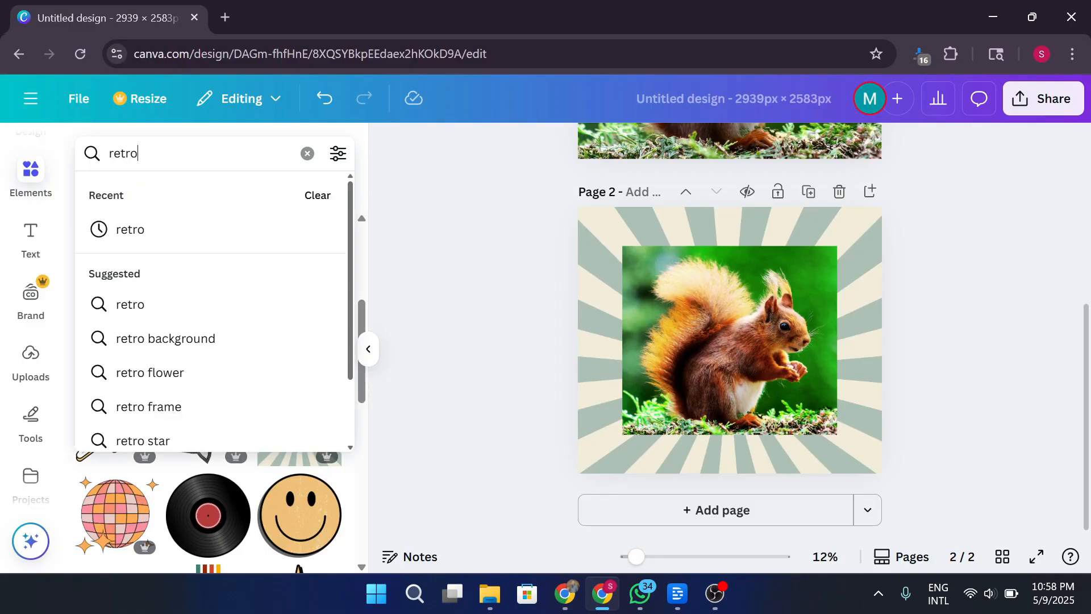
text(old rec)
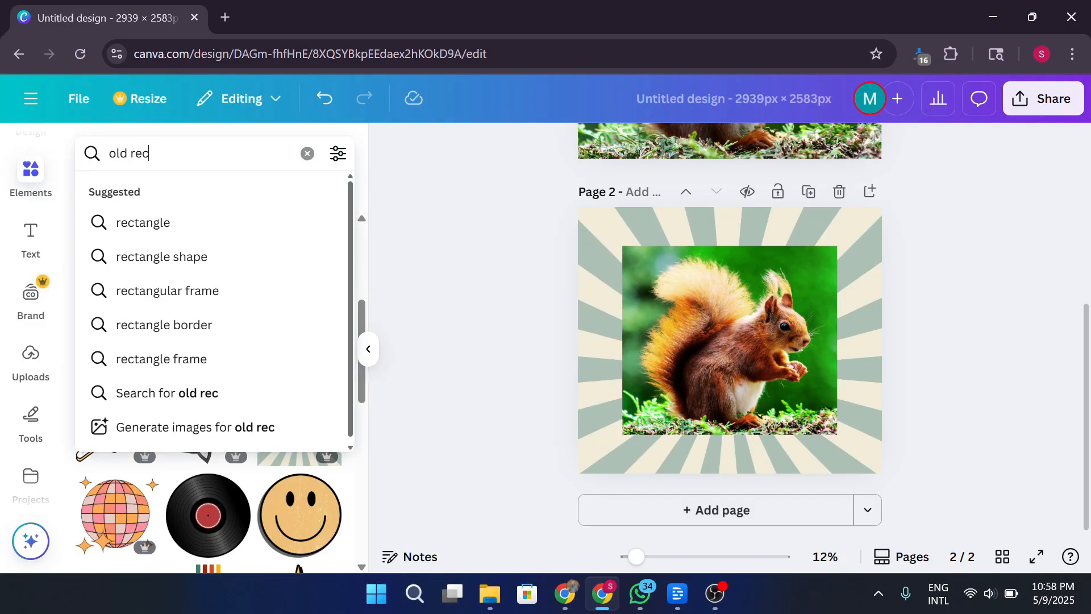
text(ording)
key(Return)
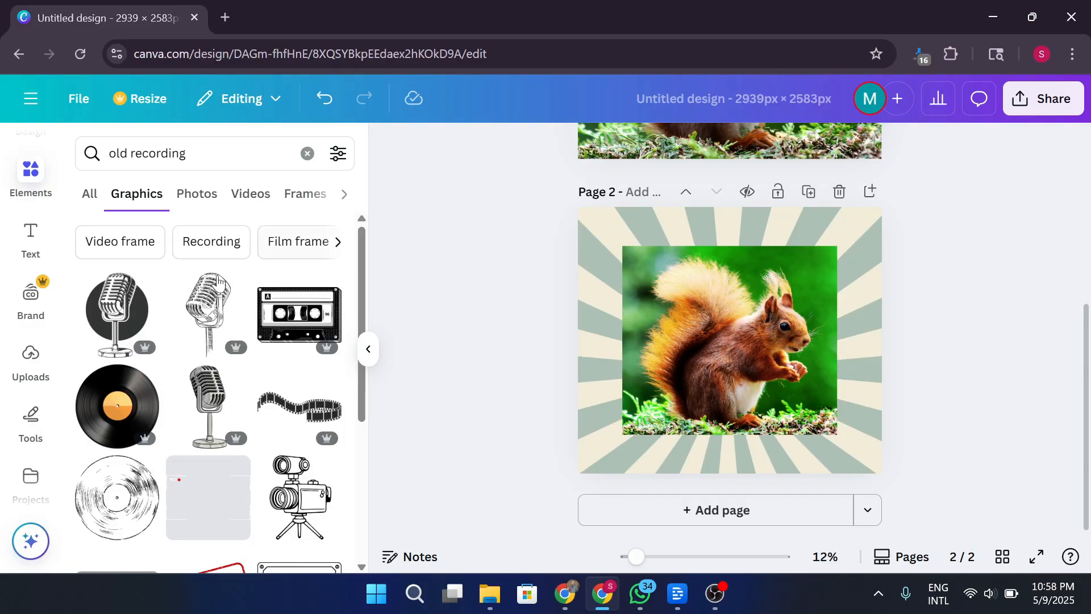
scroll(219, 376, down, 6)
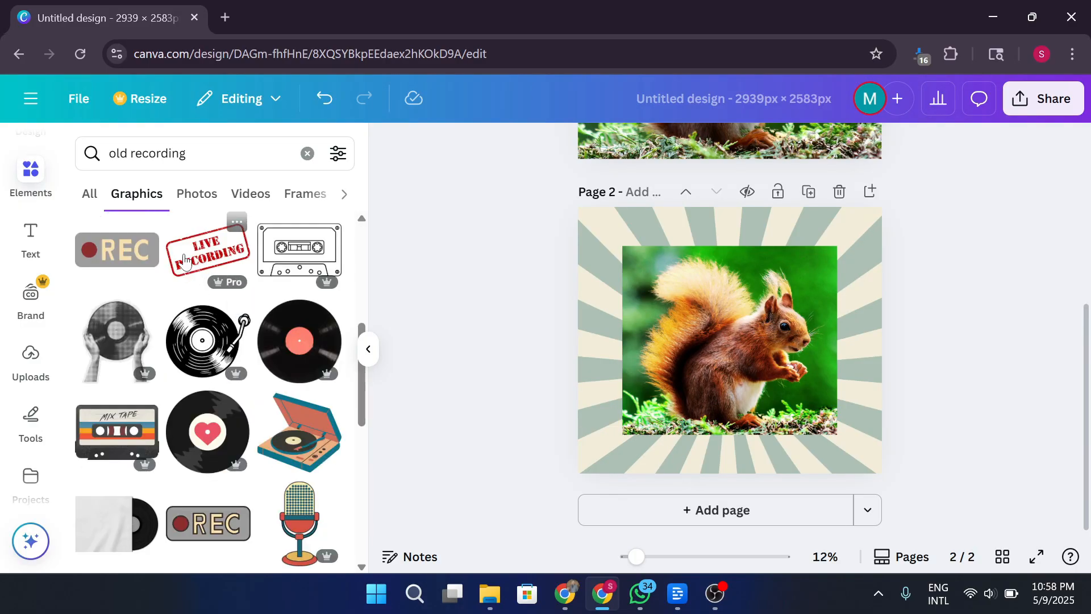
drag(119, 250, 634, 256)
click(966, 268)
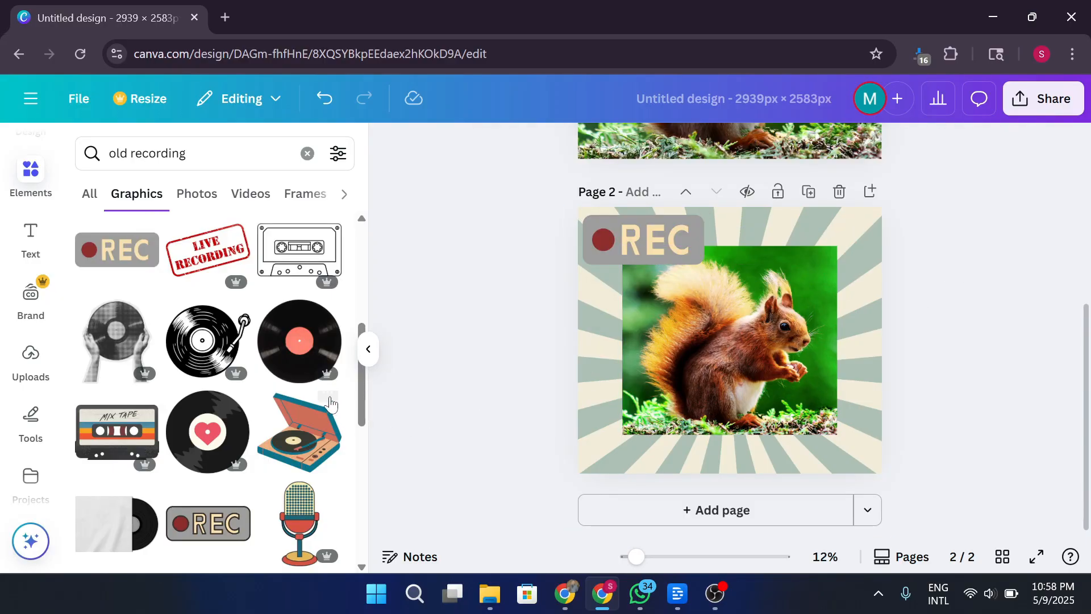
- Search the graphics for "vintage stamp" and place the round black stamp frame over the squirrel on page 2
triple_click(229, 153)
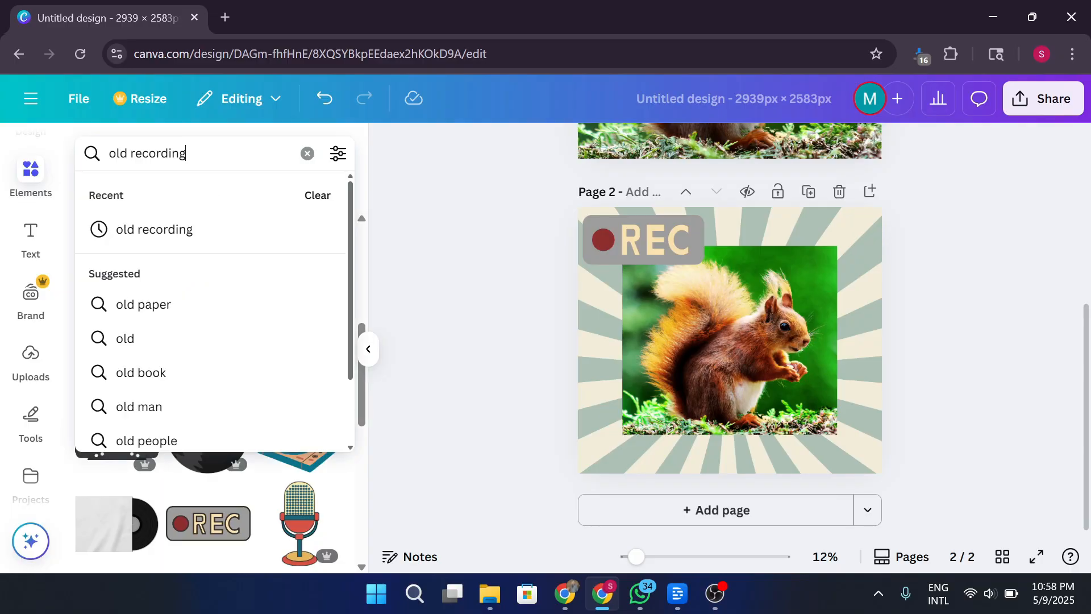
text(vintage )
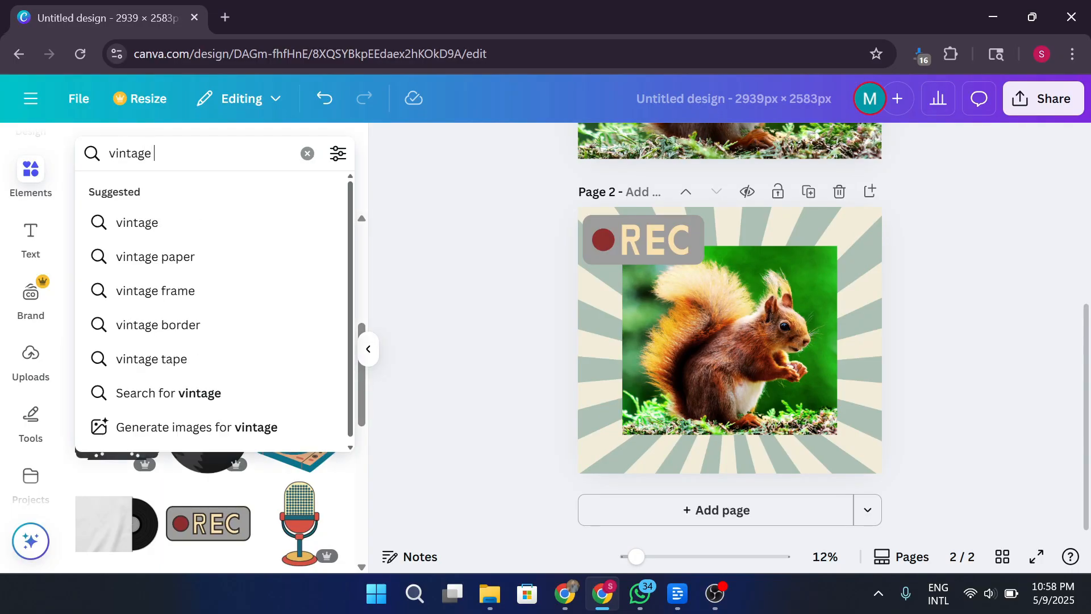
text(stamp)
key(Return)
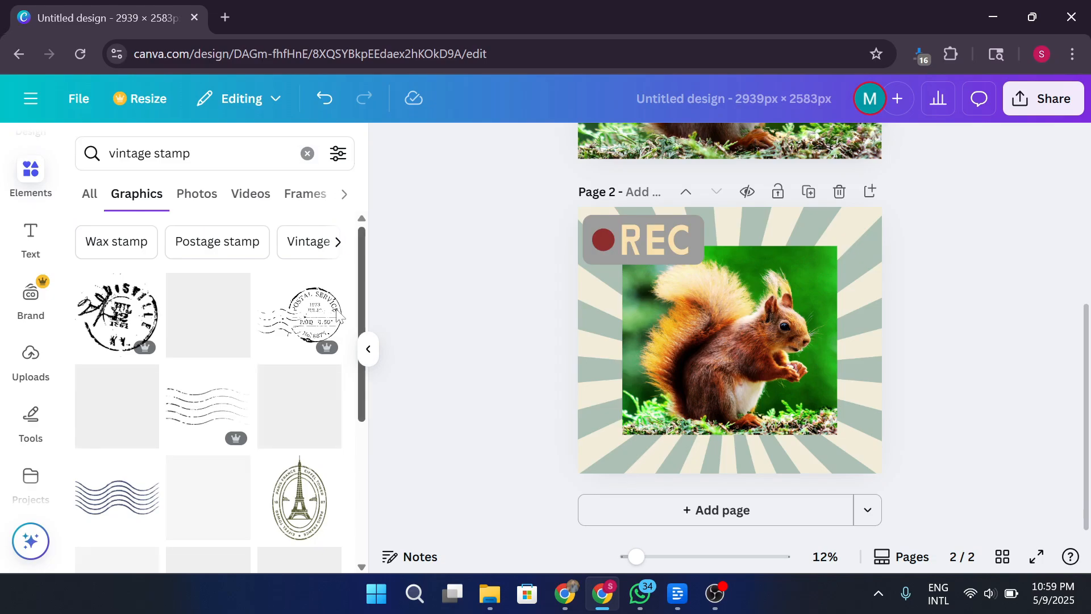
scroll(294, 383, down, 3)
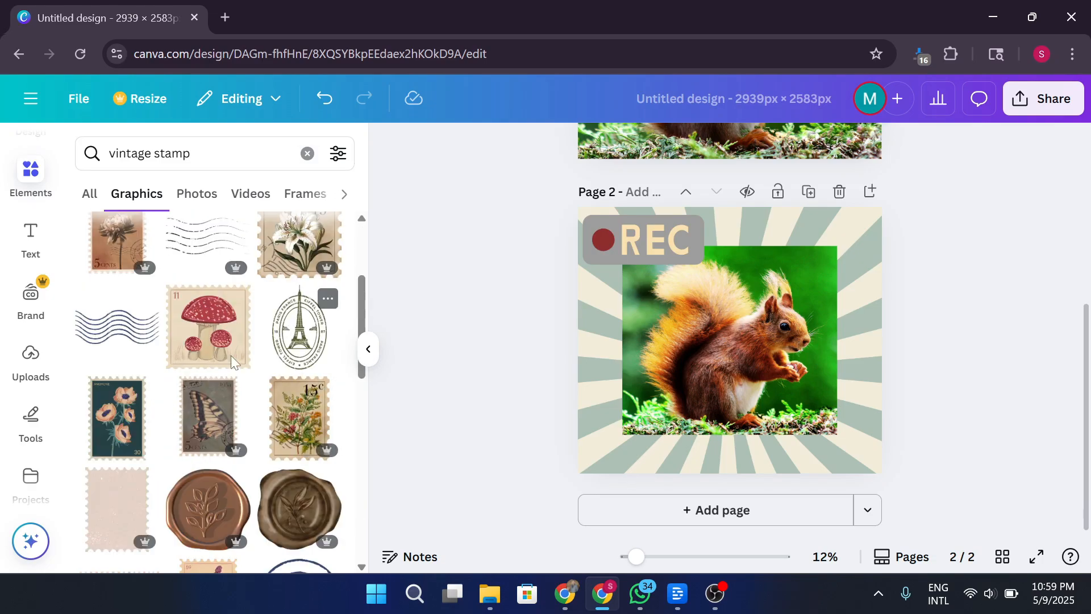
scroll(291, 384, down, 4)
scroll(289, 385, down, 3)
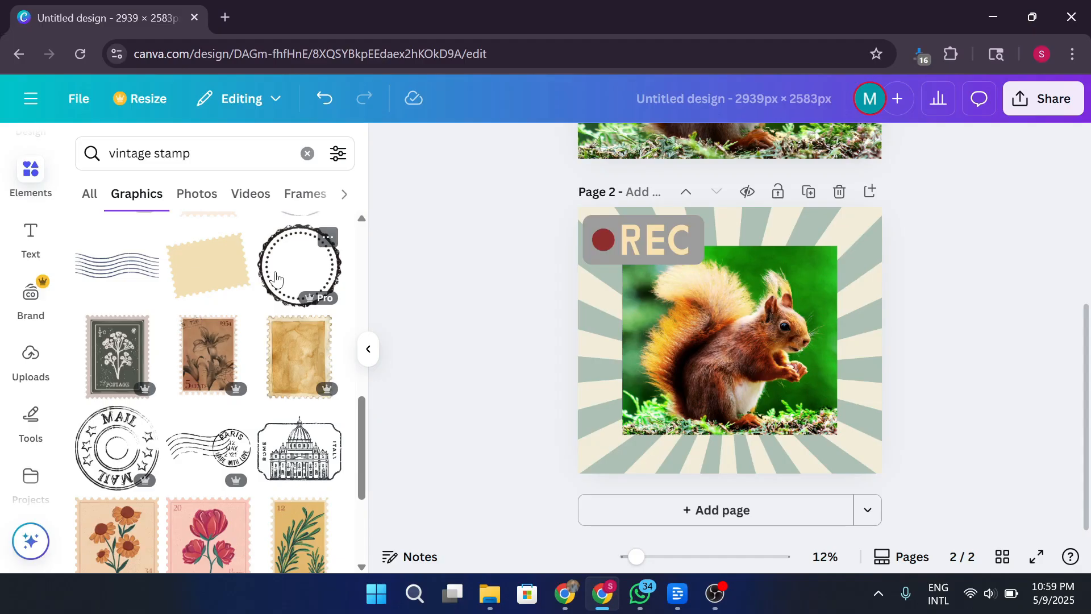
drag(281, 286, 707, 328)
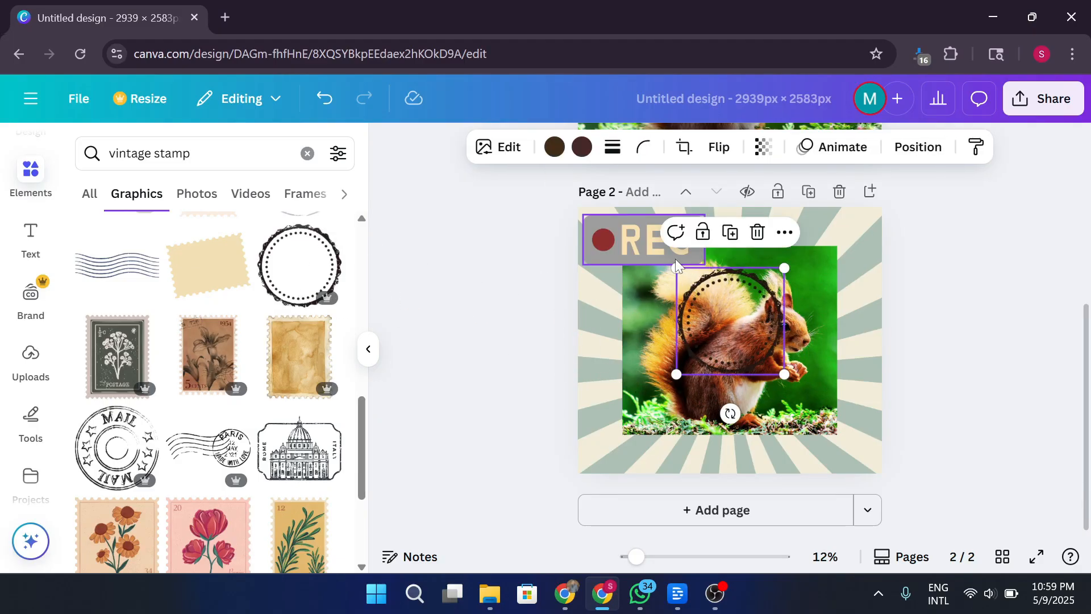
- Enlarge the round stamp frame to about the squirrel image's width, center it around the squirrel and send it backward behind the REC badge
drag(681, 274, 623, 215)
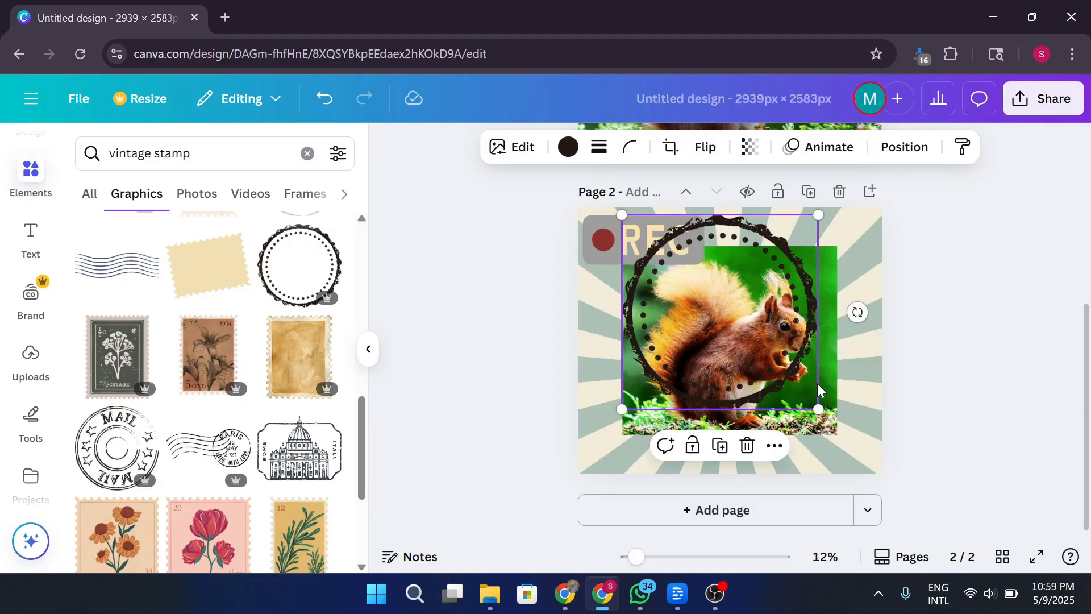
drag(820, 409, 843, 433)
mouse_move(764, 363)
mouse_down()
mouse_move(775, 401)
mouse_move(762, 374)
mouse_up()
right_click(789, 368)
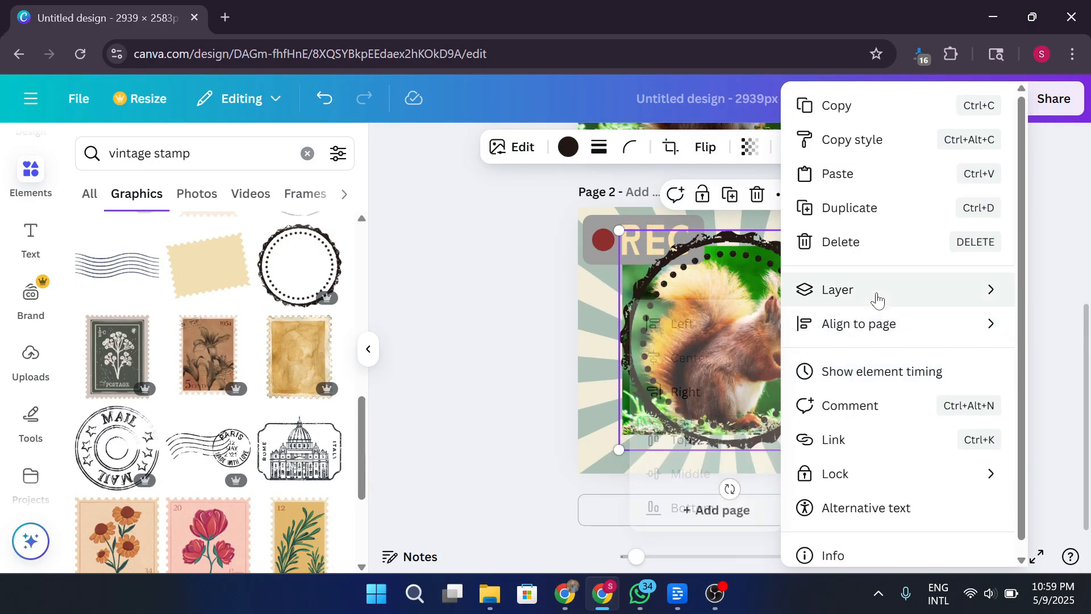
mouse_move(877, 297)
click(688, 361)
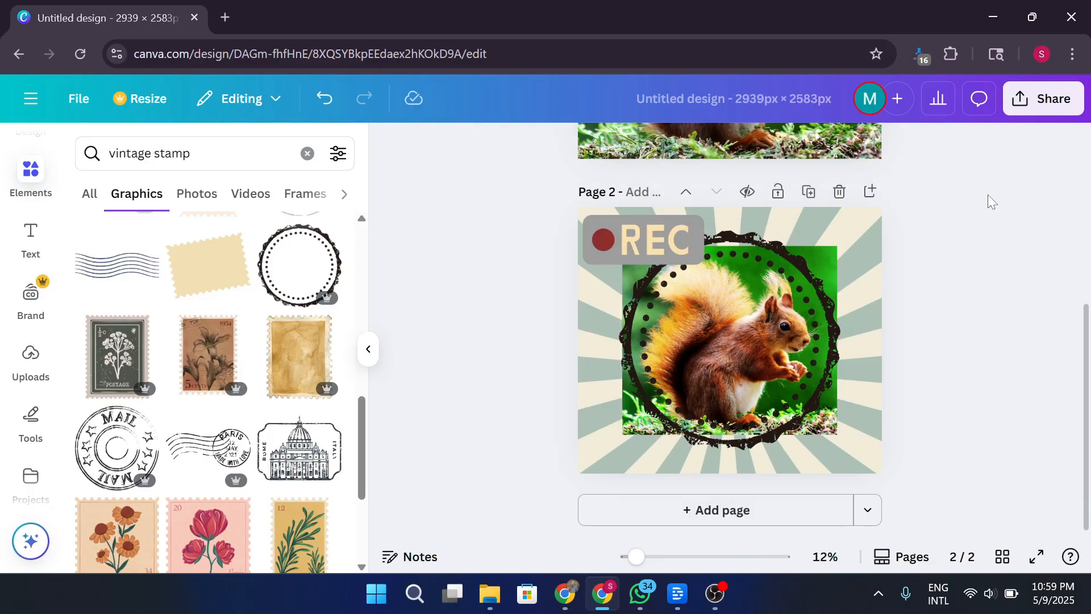
- Download the design as a PNG at size 1 and close the browser window
click(1034, 112)
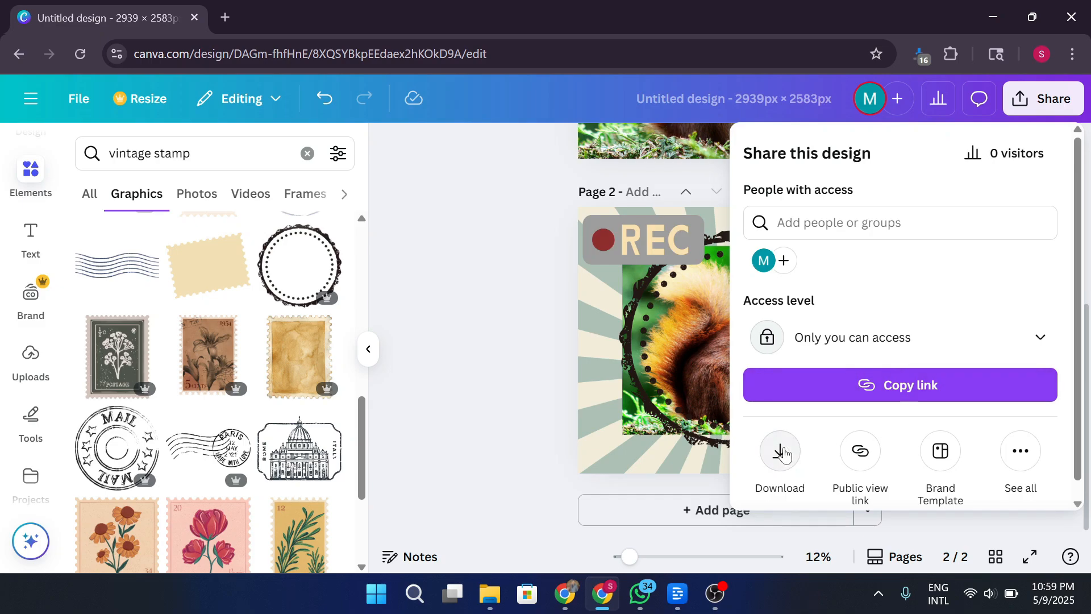
click(780, 447)
click(935, 226)
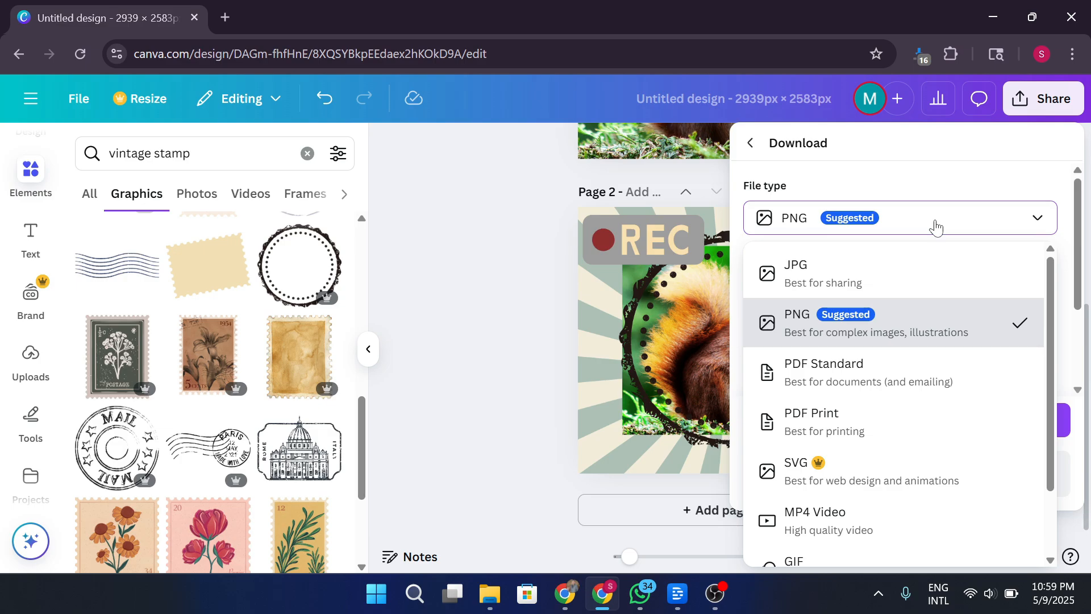
click(936, 227)
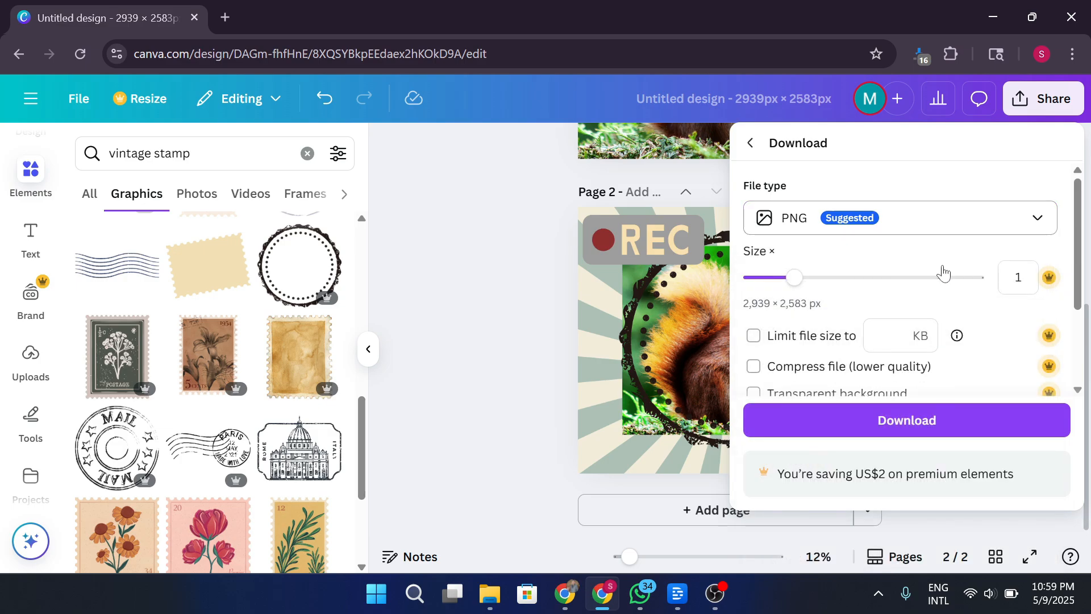
click(930, 423)
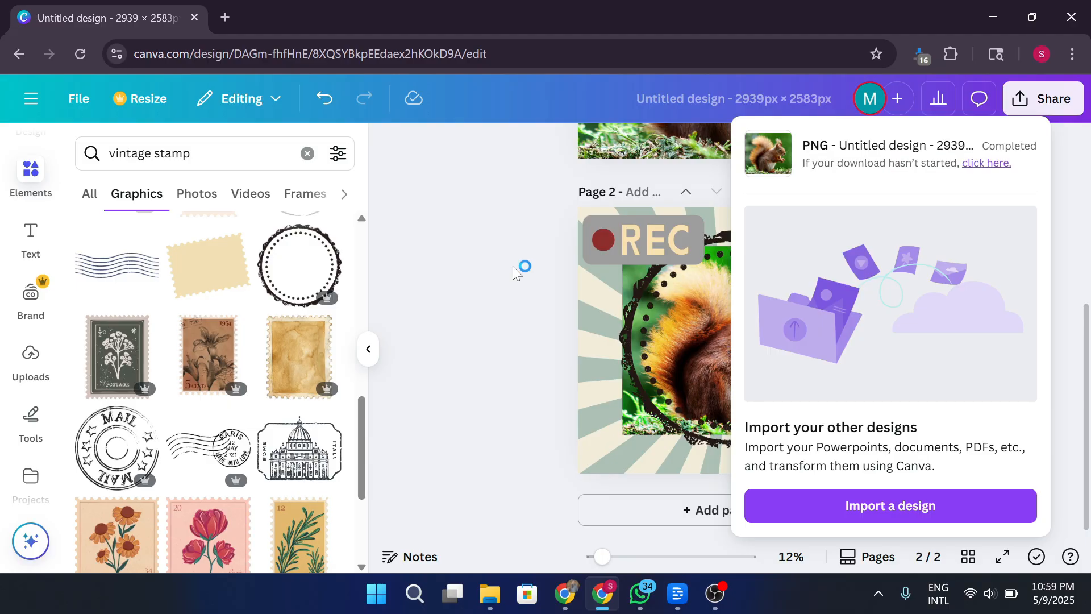
click(1071, 17)
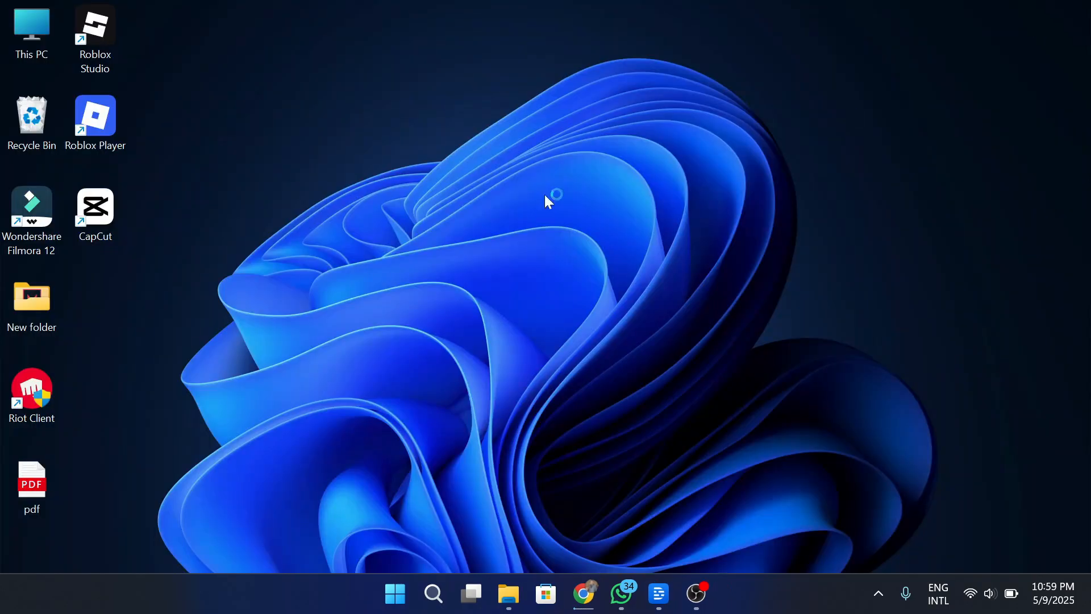